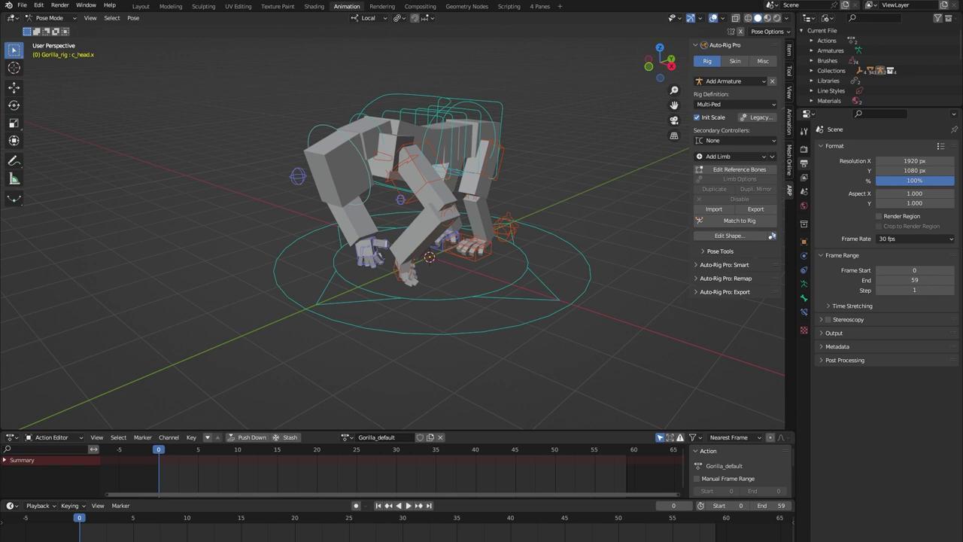
Assign the Gorilla_walk action to the rig, play it, and watch it in the 4 Panes workspace
left_click(349, 437)
left_click(365, 343)
key("space")
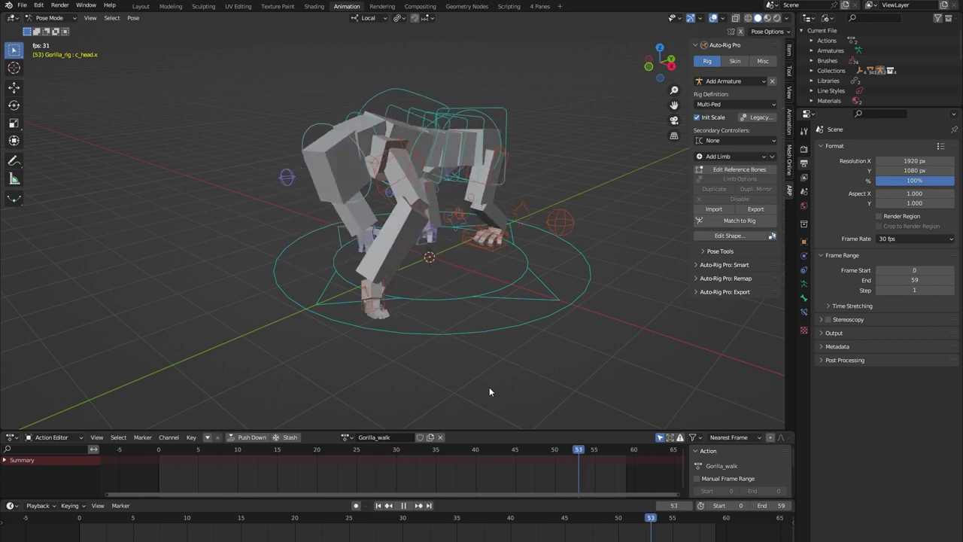
left_click(539, 6)
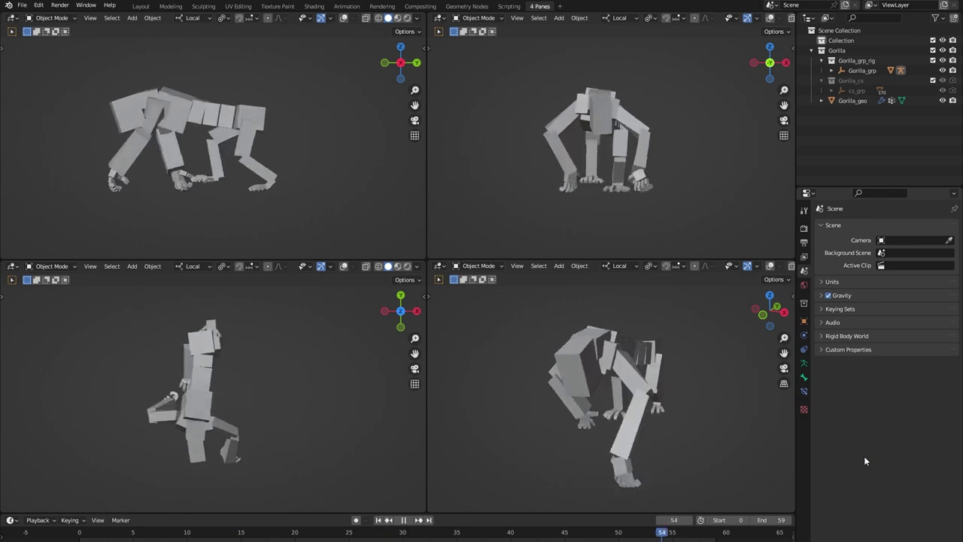
Return to the Animation workspace at frame 0 and assign the Gorilla_default action to the rig
left_click(347, 6)
left_click(161, 451)
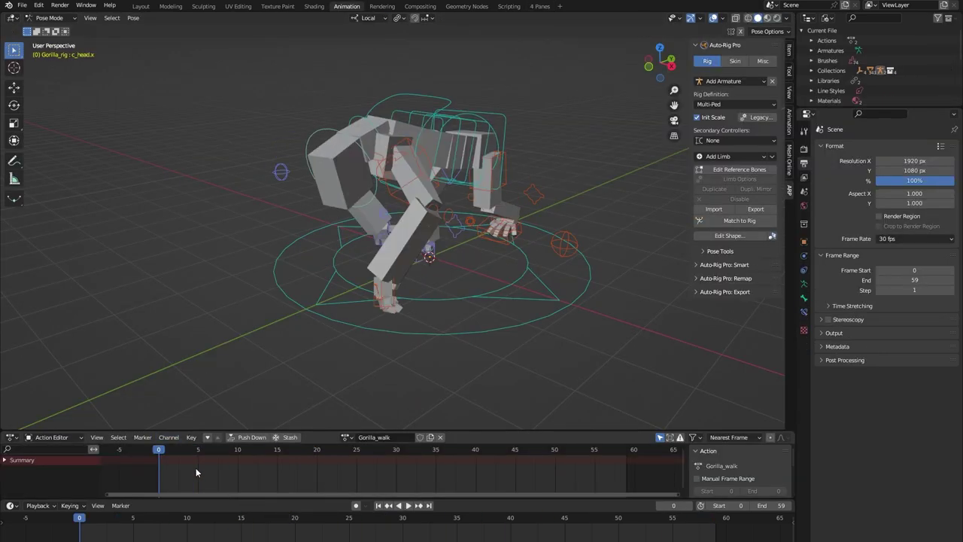
left_click(346, 437)
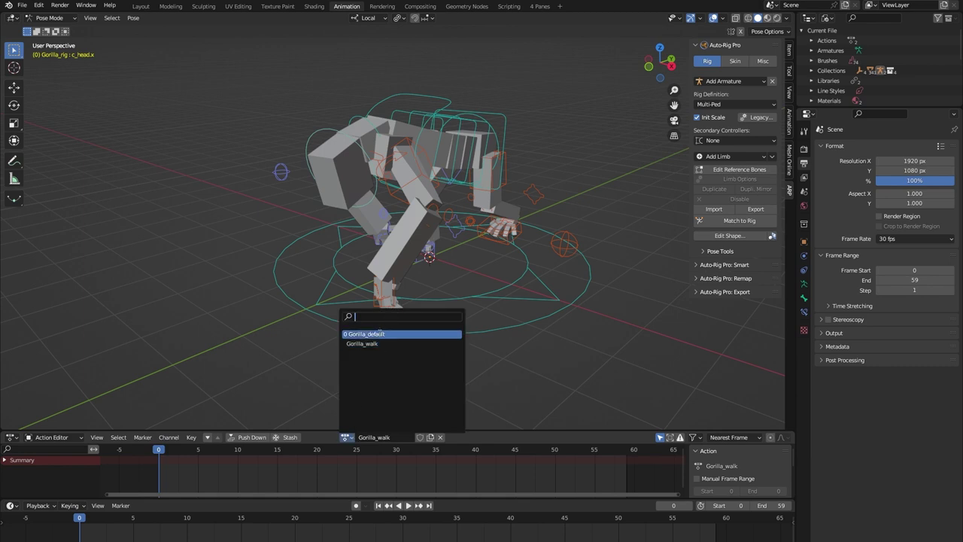
left_click(377, 335)
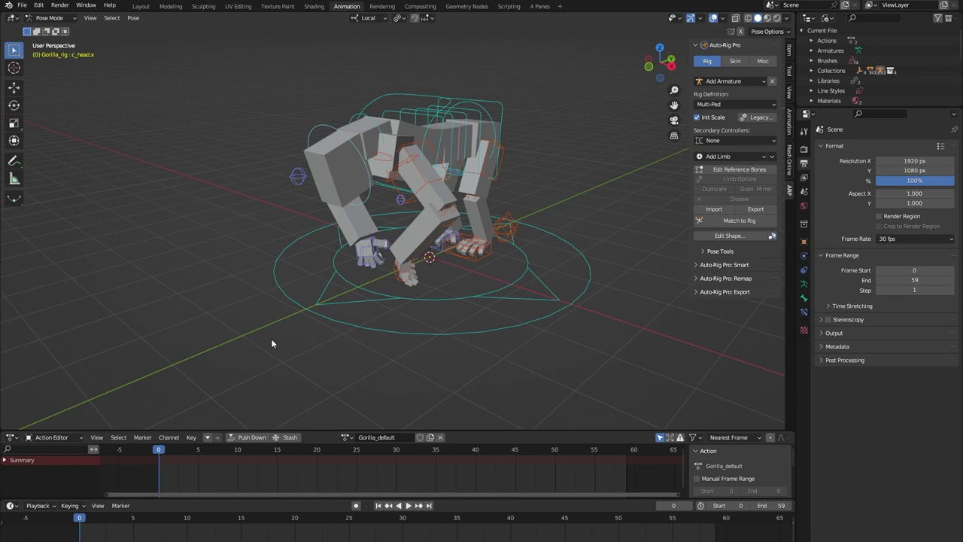
Open the rig's reference bones for editing and inspect them by deleting and restoring the gorilla mesh
left_click(740, 170)
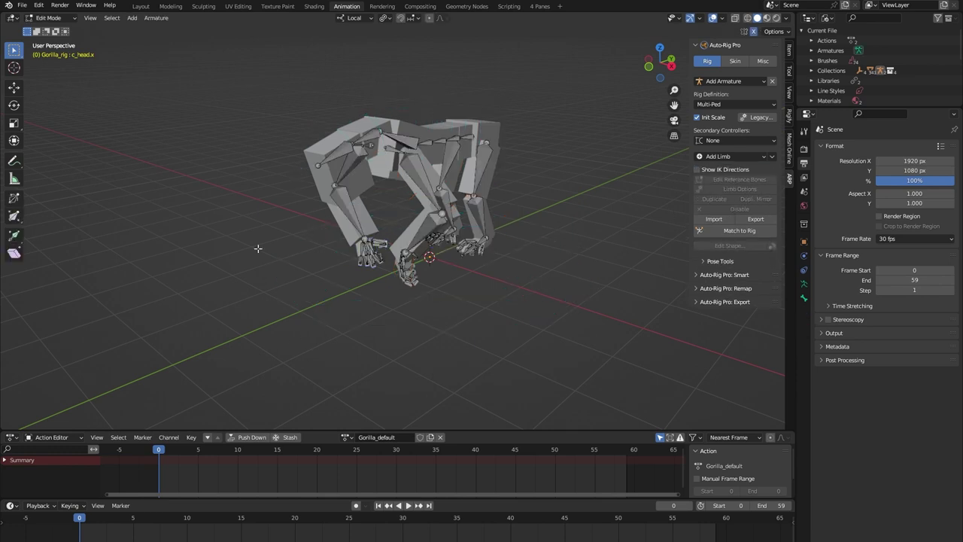
left_click(322, 142)
middle_click_drag(322, 142, 282, 267)
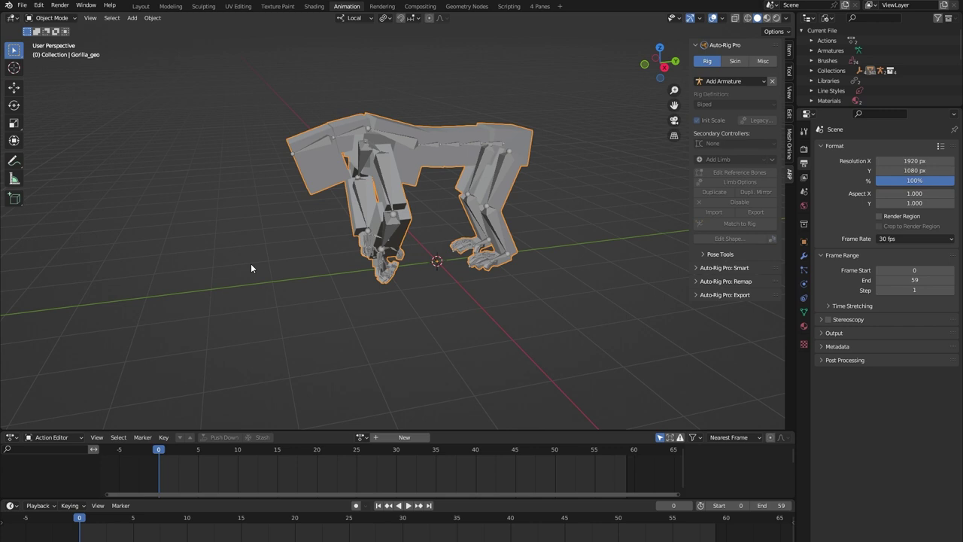
middle_click_drag(235, 268, 268, 271)
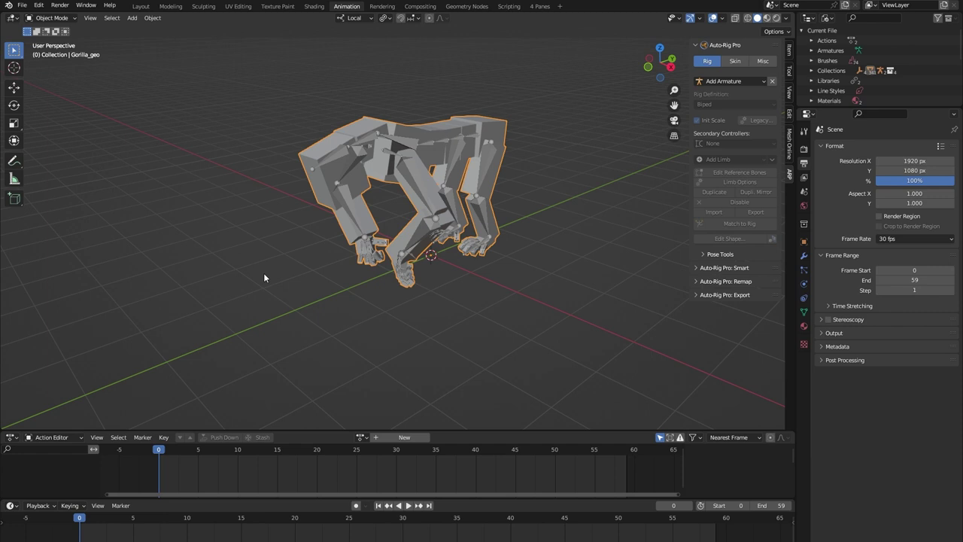
key("Delete")
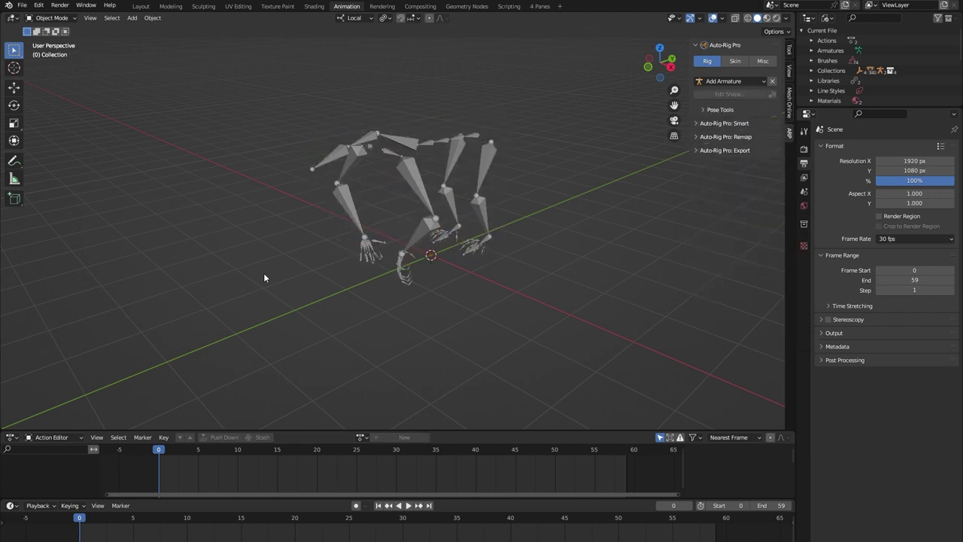
key("ctrl+z")
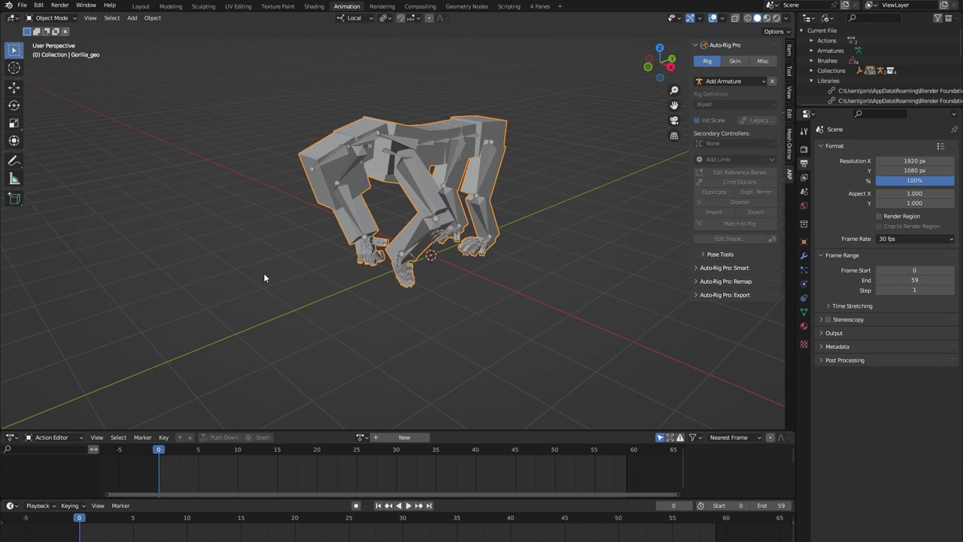
Select the gorilla rig and run Match to Rig to rebuild its controllers from the reference bones
left_click(334, 162)
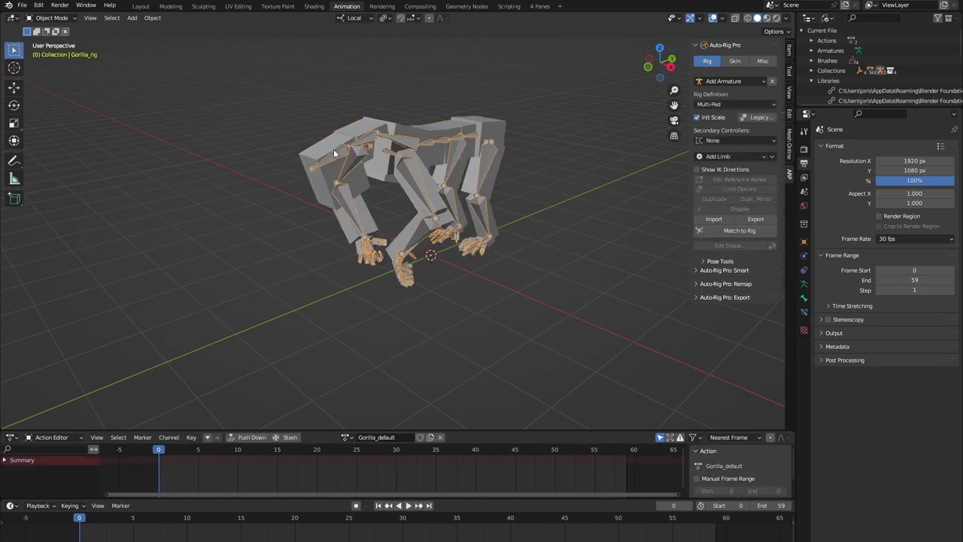
left_click(736, 232)
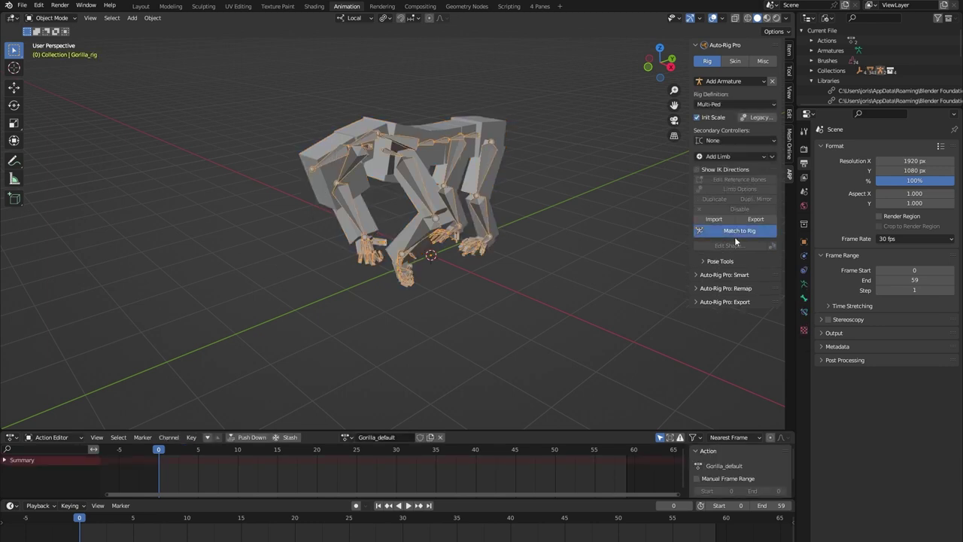
Try moving the whole gorilla with the outer ground ring controller c_pos, and undo the move
left_click(392, 337)
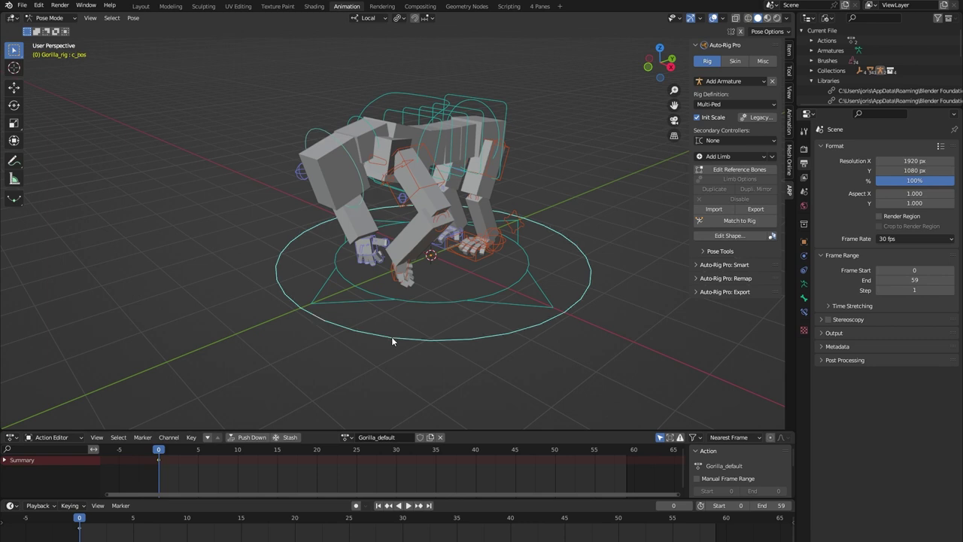
key("shift+space")
key("g")
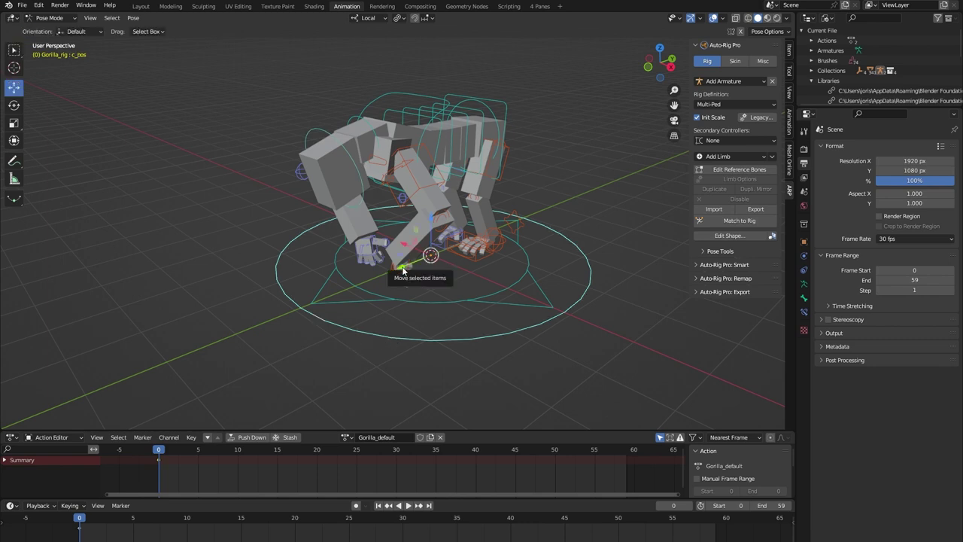
left_click_drag(404, 269, 517, 274)
key("ctrl+z")
Try moving the gorilla with the inner trajectory controller c_traj on the ground, and undo the move
left_click(517, 303)
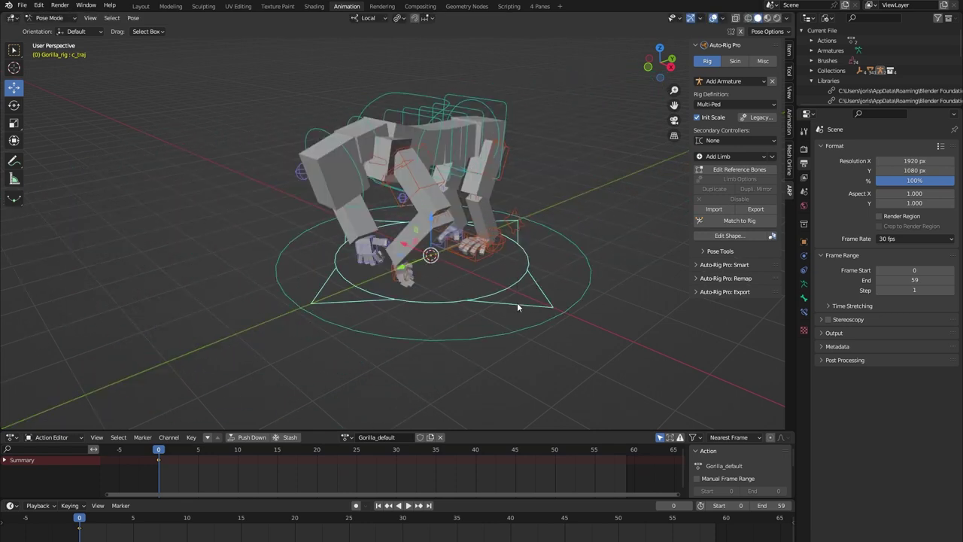
left_click_drag(403, 270, 607, 256)
key("ctrl+z")
middle_click_drag(620, 257, 594, 247)
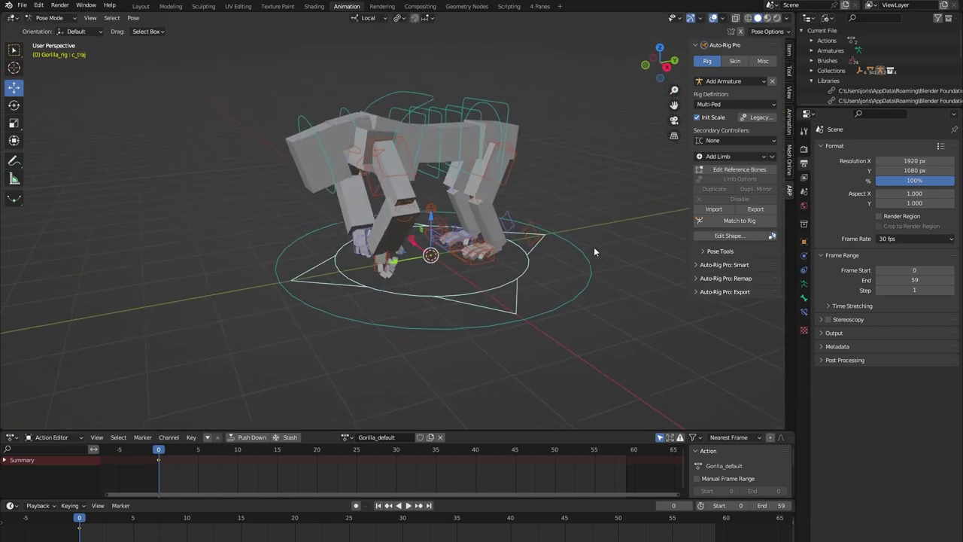
Try moving the body with the root master controller c_root_master.x at the hips
left_click(507, 107)
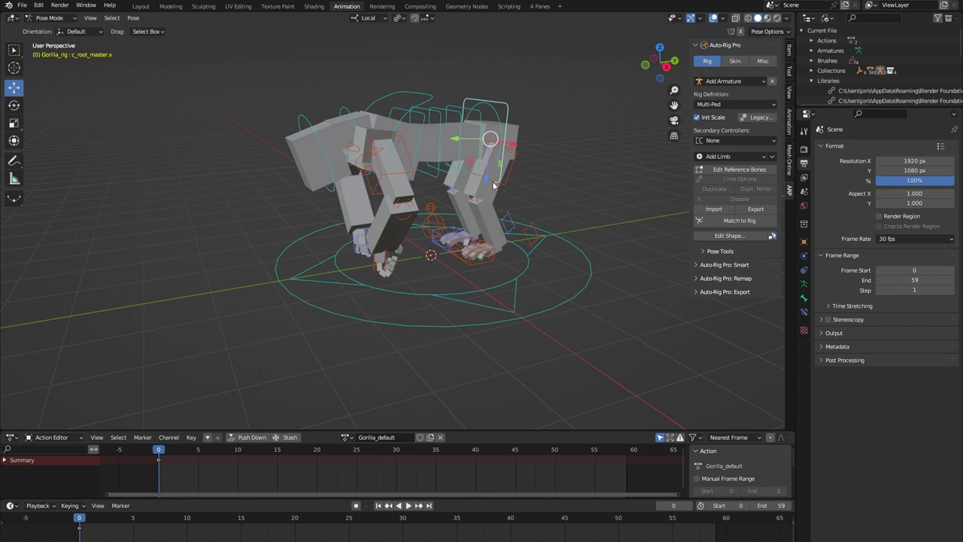
left_click_drag(485, 179, 472, 224)
right_click(472, 224)
Try rotating the controller at the gorilla's hips
left_click(495, 115)
middle_click_drag(529, 171, 412, 167)
key("shift+space")
key("r")
left_click_drag(454, 115, 459, 115)
Try bending the back by rotating the spine master controller c_spine_master.x
middle_click_drag(275, 252, 379, 253)
left_click(421, 94)
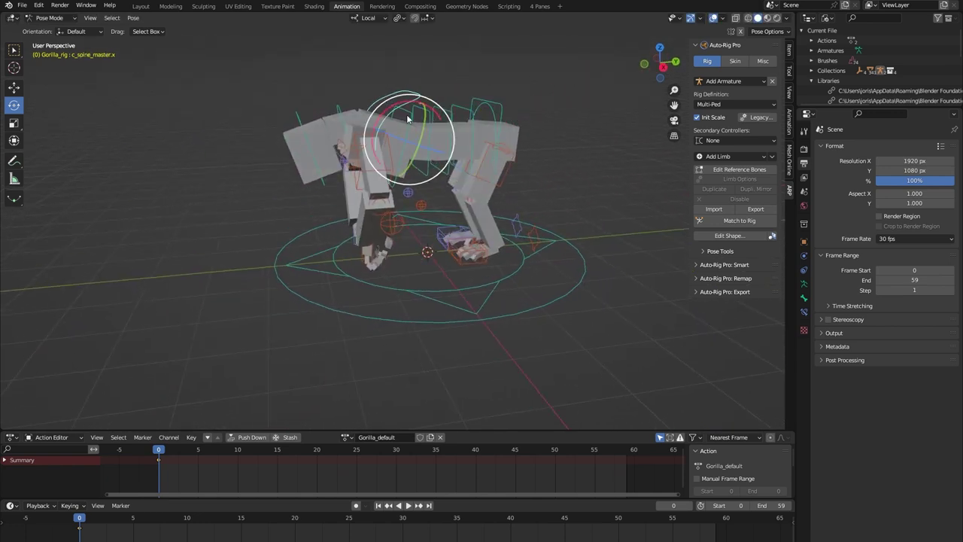
middle_click_drag(421, 94, 379, 215)
left_click_drag(390, 116, 376, 133)
right_click(376, 133)
Select the head controller c_head.x and show its Head Lock setting in the rig's main properties
middle_click_drag(237, 220, 254, 203)
left_click(307, 130)
middle_click_drag(234, 236, 252, 230)
left_click(789, 70)
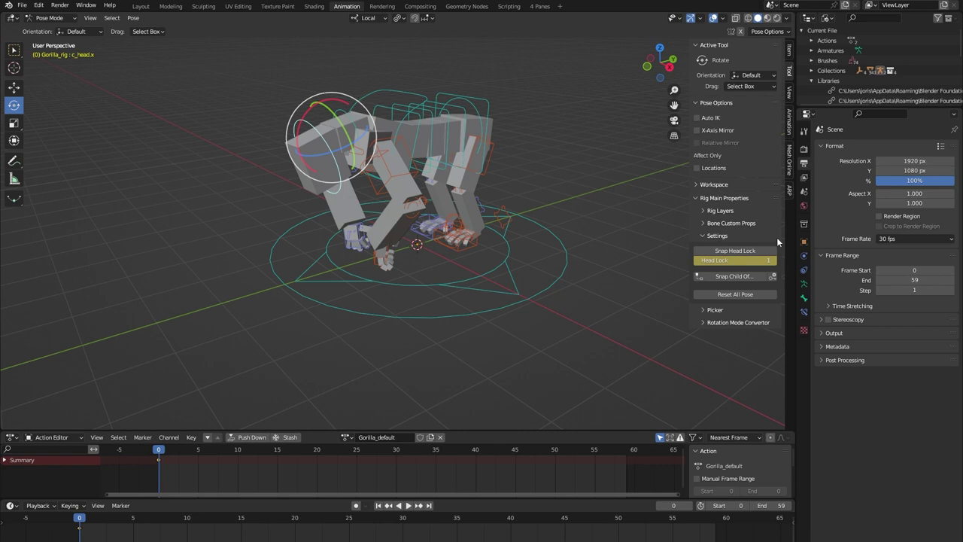
Try rotating the neck controller c_neck.x with Head Lock on, and undo the rotation
left_click(270, 193)
scroll(264, 188, "up", 3)
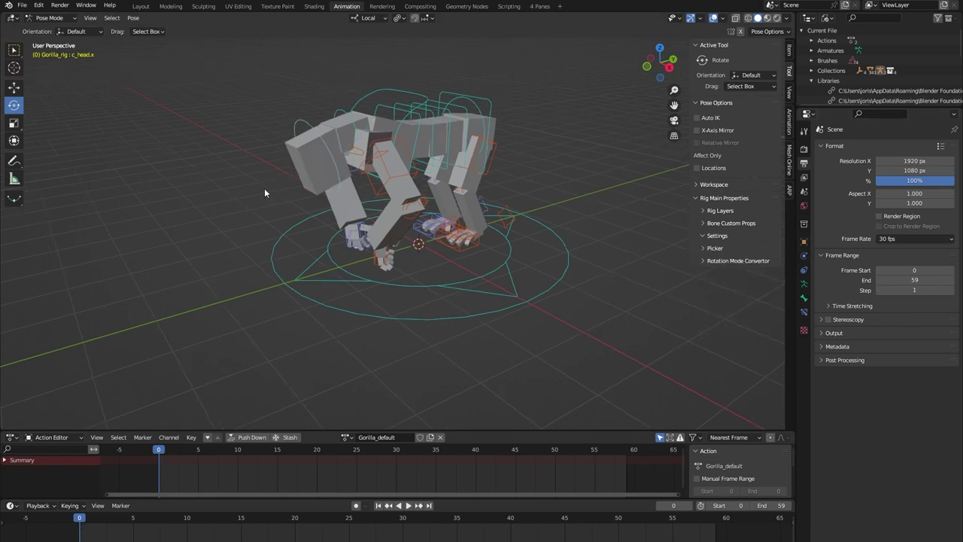
left_click(349, 106)
left_click_drag(367, 119, 387, 100)
key("ctrl+z")
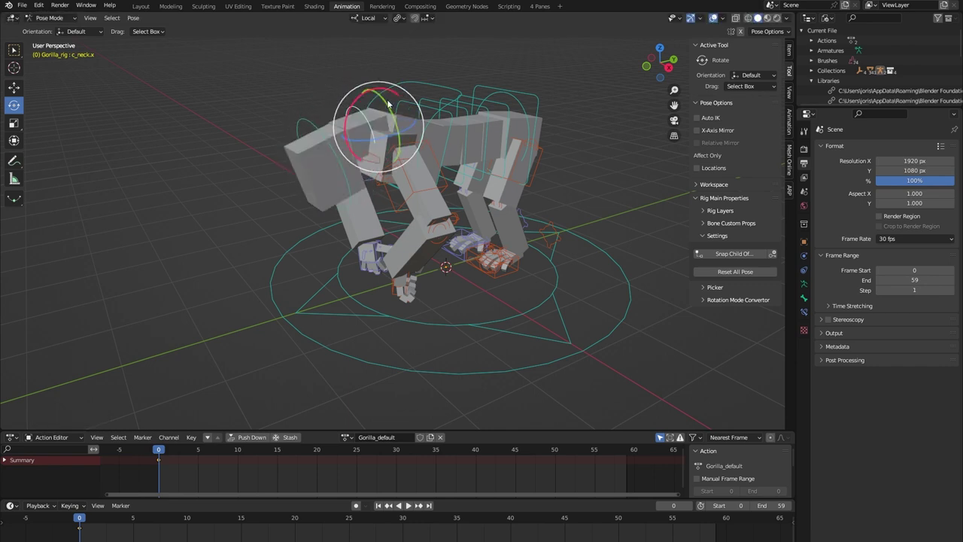
Set the head controller's Head Lock to 0 and try rotating the neck controller c_neck.x
left_click(312, 119)
left_click(731, 260)
type("0")
key("Return")
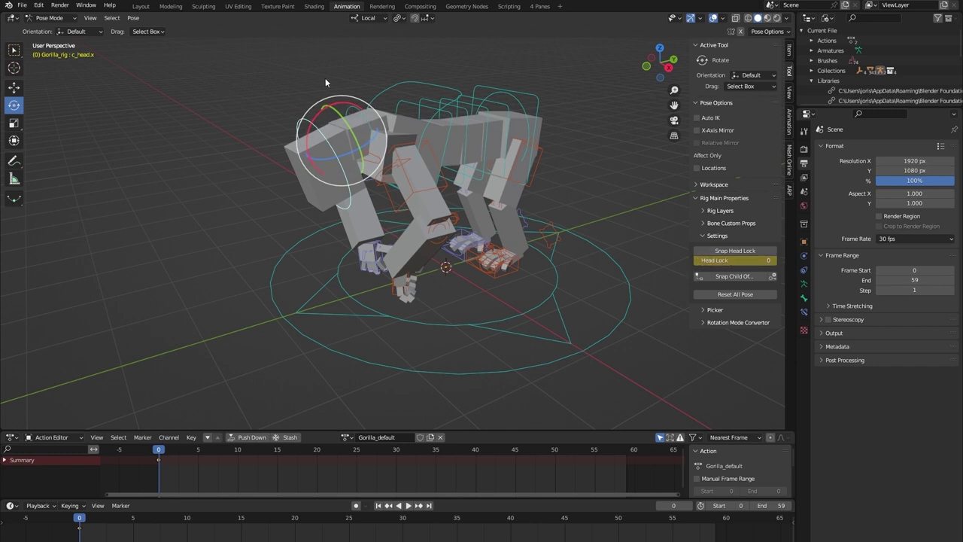
left_click(362, 113)
mouse_move(379, 118)
left_mouse_down()
mouse_move(392, 128)
mouse_move(385, 120)
mouse_move(382, 129)
left_mouse_up()
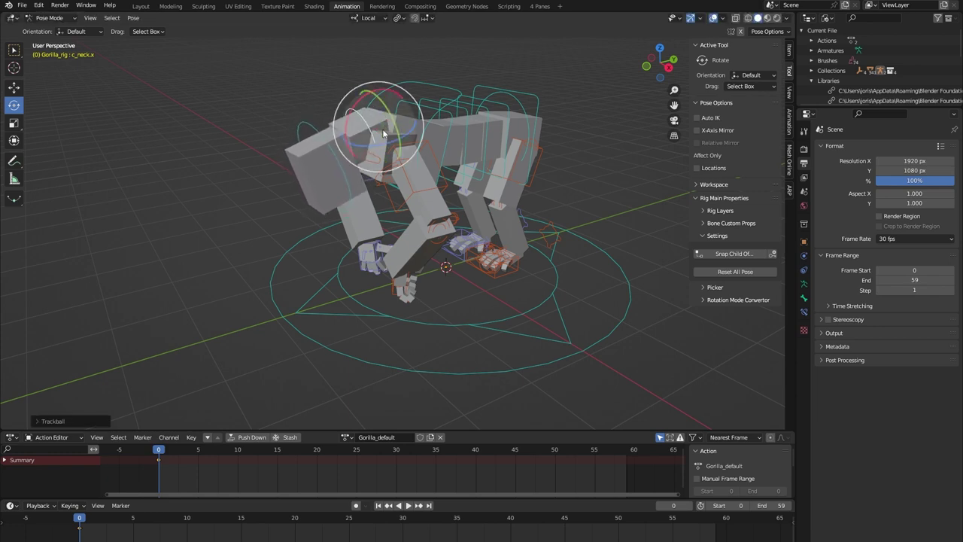
Set the head controller's Head Lock to 1 and deselect the controller
left_click(314, 126)
left_click(724, 261)
type("1")
key("Return")
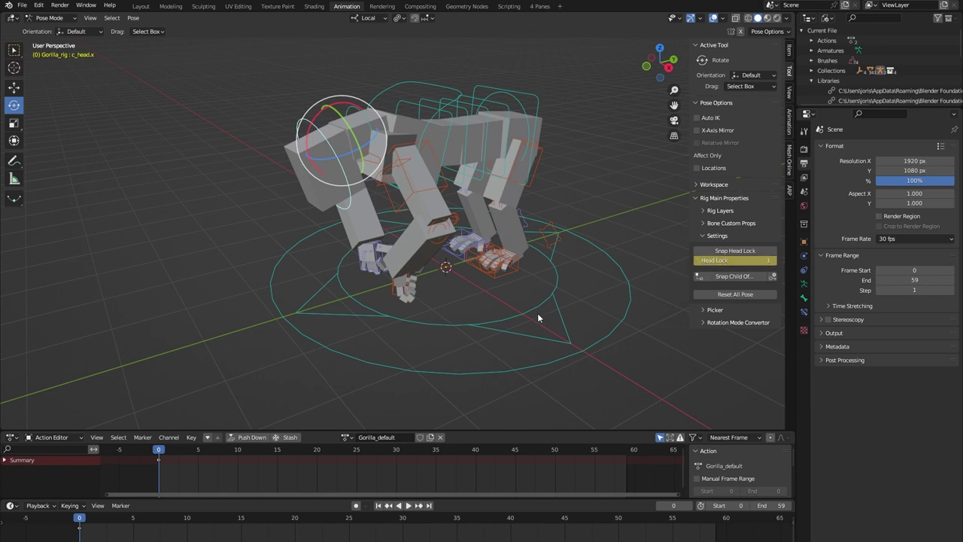
left_click(189, 227)
Select the left hind foot's IK controller c_foot_ik.l and try moving it
middle_click_drag(375, 294, 449, 260)
left_click(431, 259)
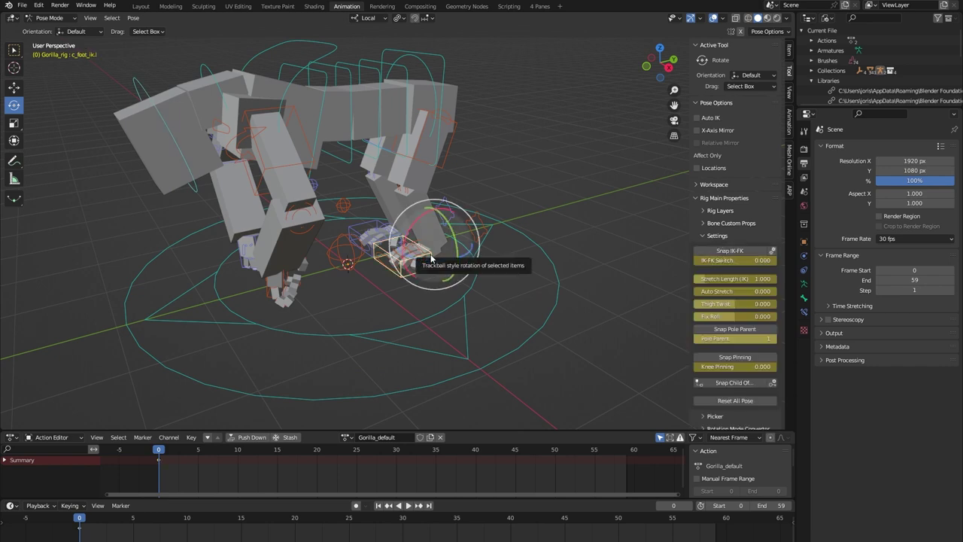
key("shift+space")
key("g")
mouse_move(417, 226)
left_mouse_down()
mouse_move(444, 204)
mouse_move(384, 173)
mouse_move(426, 219)
left_mouse_up()
left_click(425, 219)
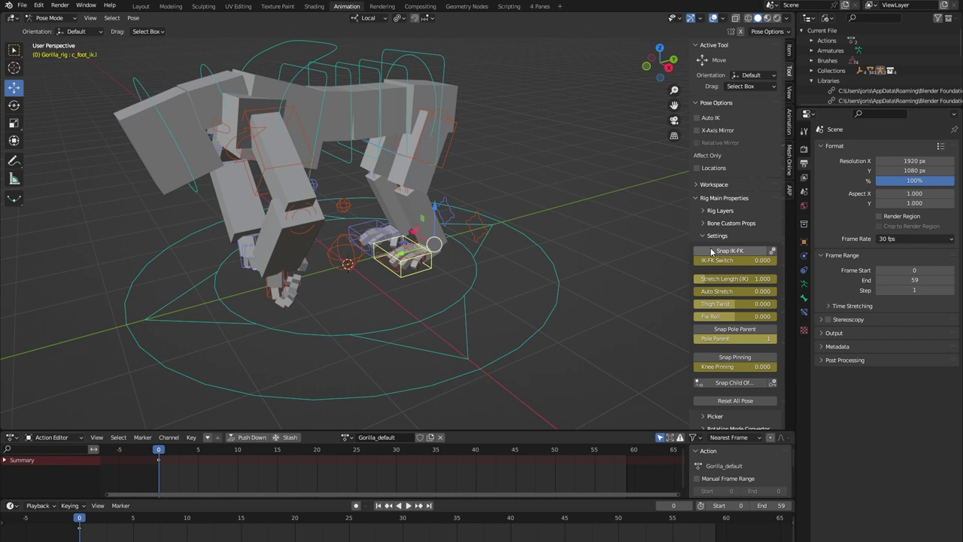
Snap the left hind leg from IK to FK and try rotating its thigh controller c_thigh_fk.l
left_click(716, 250)
left_click(421, 143)
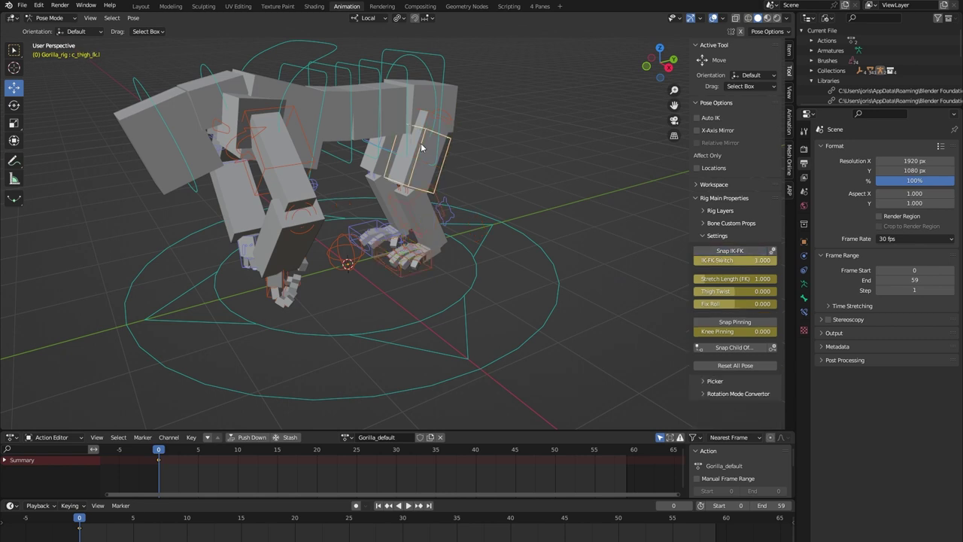
key("t")
key("t")
key("r")
left_click_drag(436, 132, 512, 120)
key("ctrl+z")
Snap the left hind leg back to IK and set its foot controller's Auto Stretch to 1.000
left_click(718, 250)
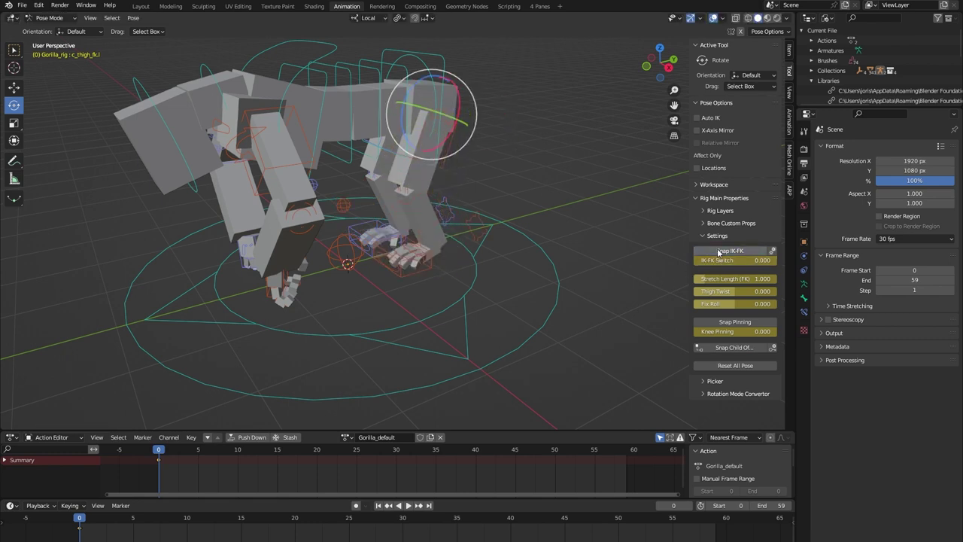
left_click(383, 254)
left_click(733, 294)
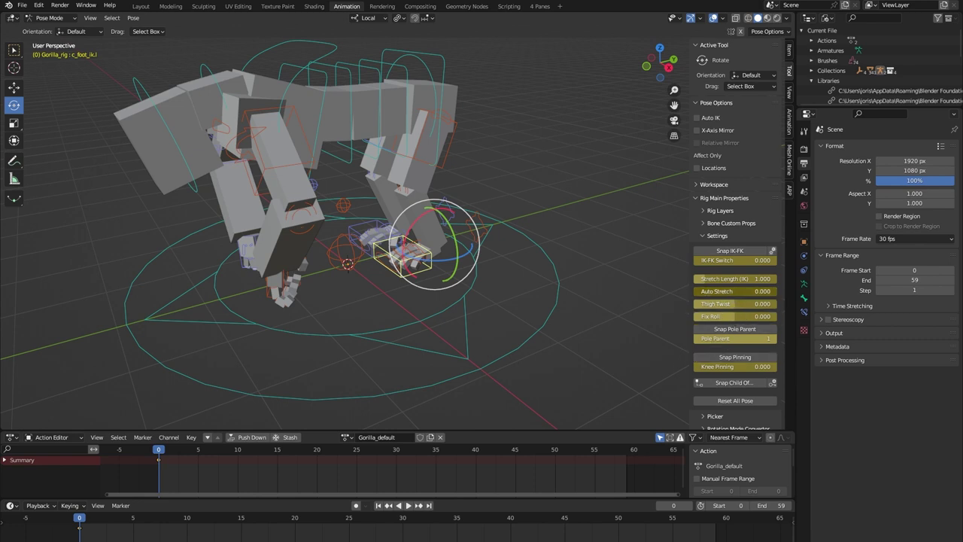
type("0.01")
key("Return")
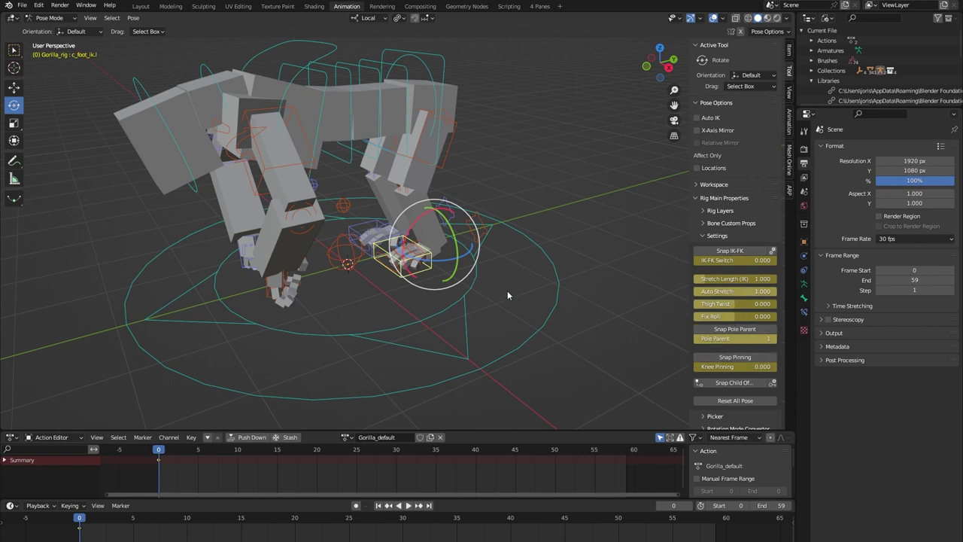
Try pulling the left foot IK controller away from the body to stretch the leg, and undo the move
middle_click_drag(452, 291, 443, 306)
middle_click_drag(442, 311, 418, 237)
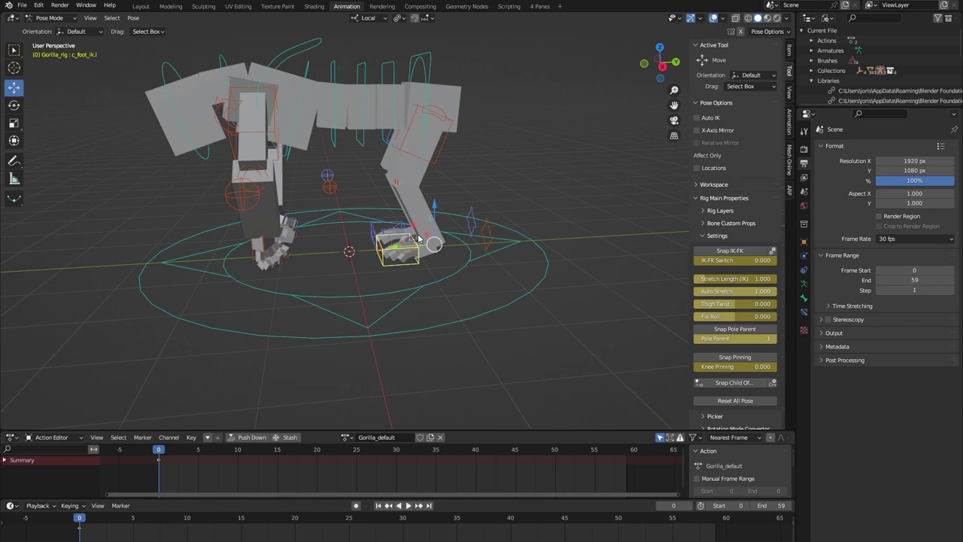
left_click_drag(413, 228, 254, 350)
key("ctrl+z")
middle_click_drag(304, 325, 349, 326)
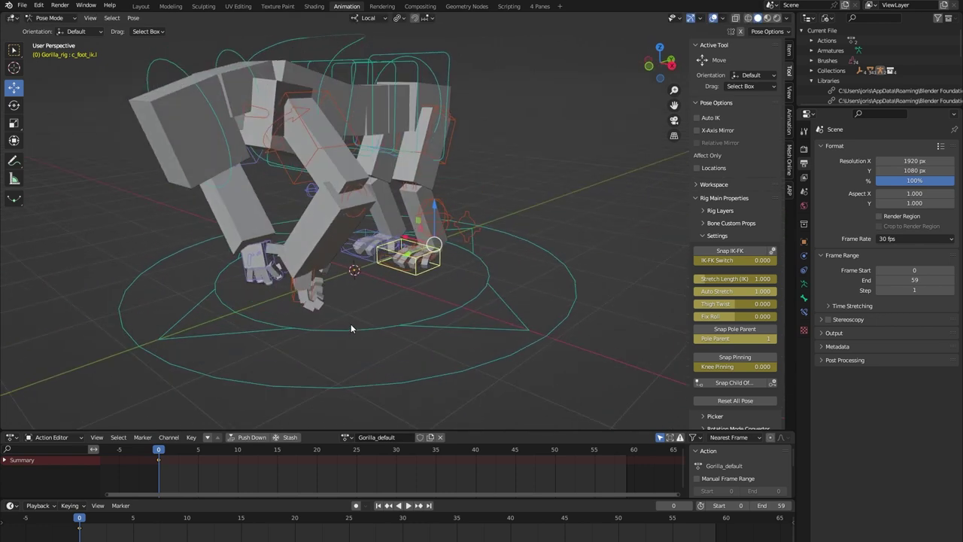
Set the left foot controller's Auto Stretch to 0.000
left_click(745, 292)
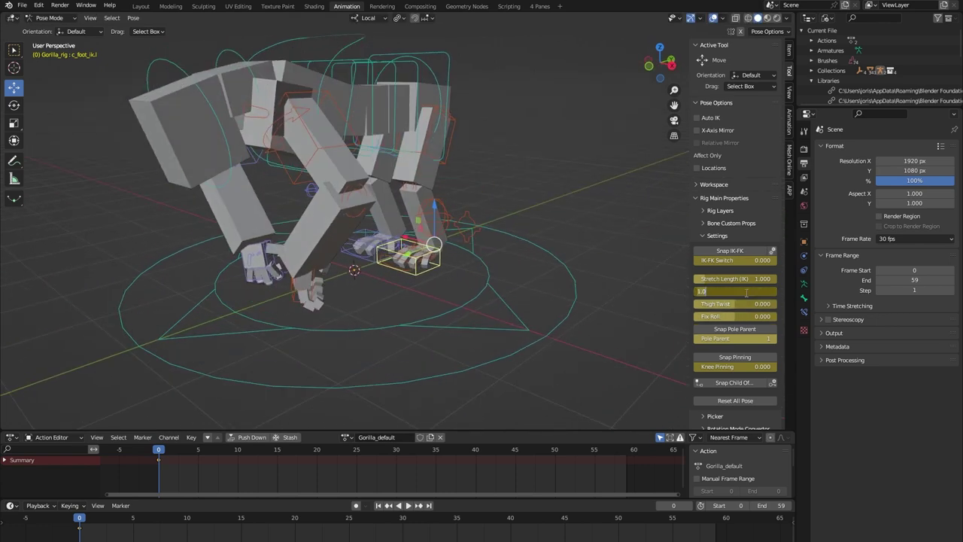
key("Return")
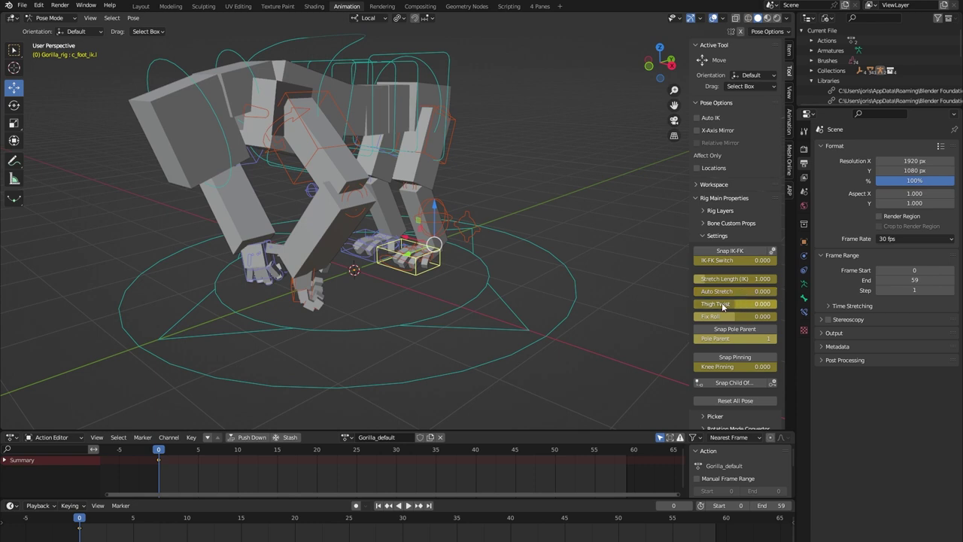
Try out the left leg's Thigh Twist slider and reset it to its default value
middle_click_drag(476, 289, 457, 289)
left_click_drag(699, 305, 748, 302)
key("BackSpace")
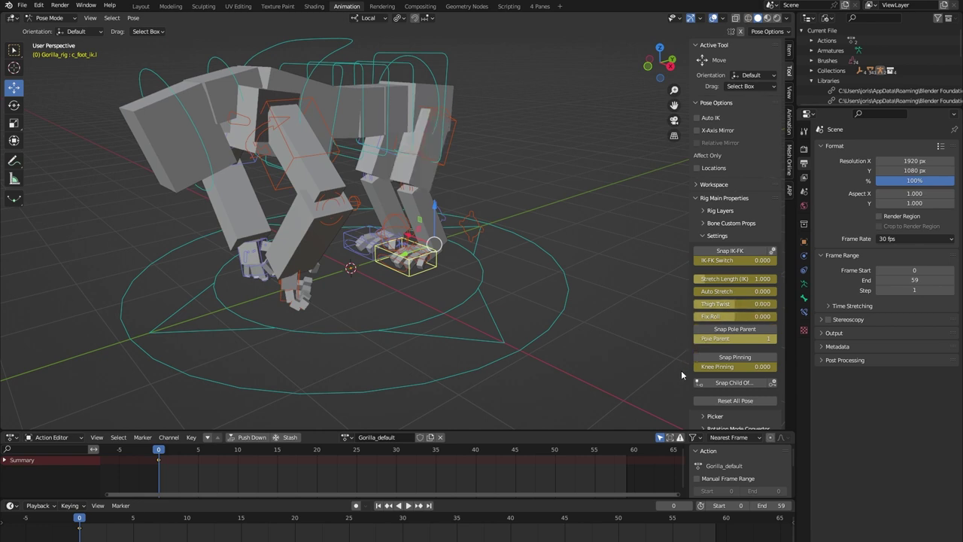
Try moving the left foot IK controller sideways off its current position, and undo the move
middle_click_drag(643, 319, 570, 223)
scroll(422, 176, "up", 3)
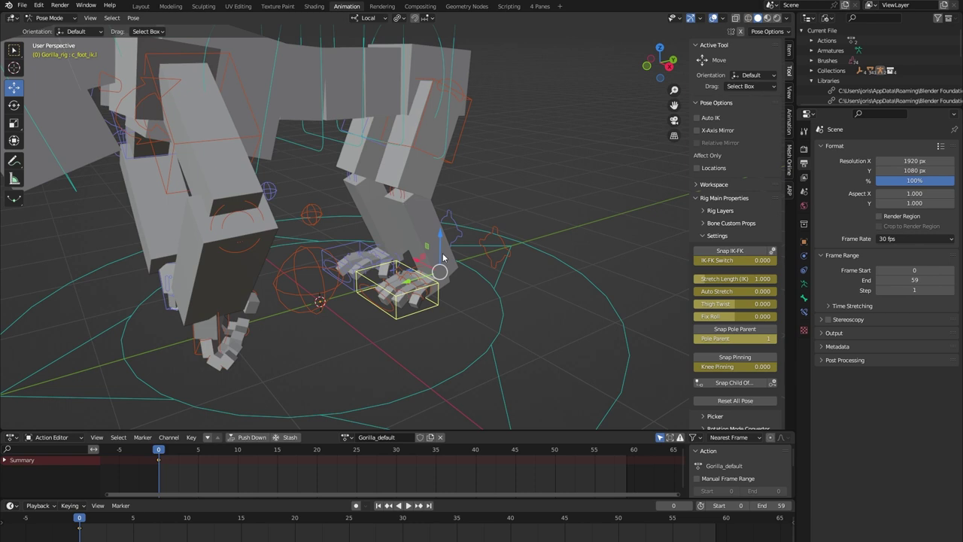
left_click_drag(427, 244, 469, 218)
key("ctrl+z")
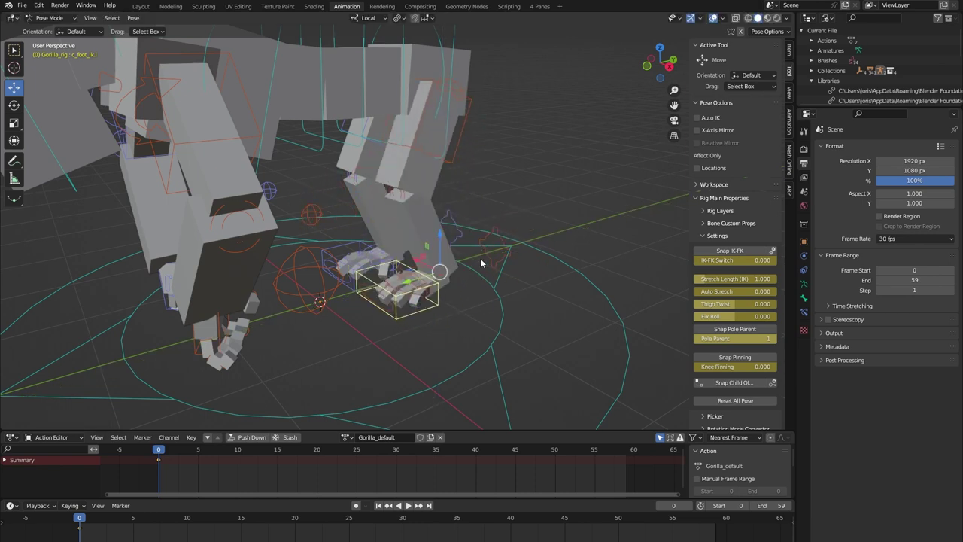
Try out the left leg's Knee Pinning at 1.0 while moving the foot IK controller, and set it back to 0.000
left_click(762, 367)
key("Return")
mouse_move(424, 259)
left_mouse_down()
mouse_move(444, 249)
mouse_move(430, 267)
mouse_move(444, 268)
mouse_move(435, 257)
left_mouse_up()
left_click(538, 285)
double_click(750, 367)
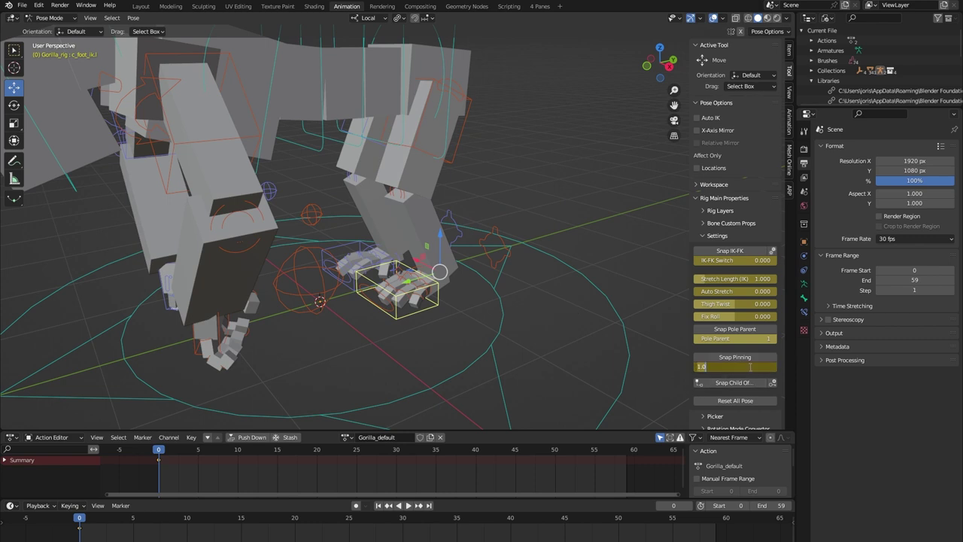
key("Return")
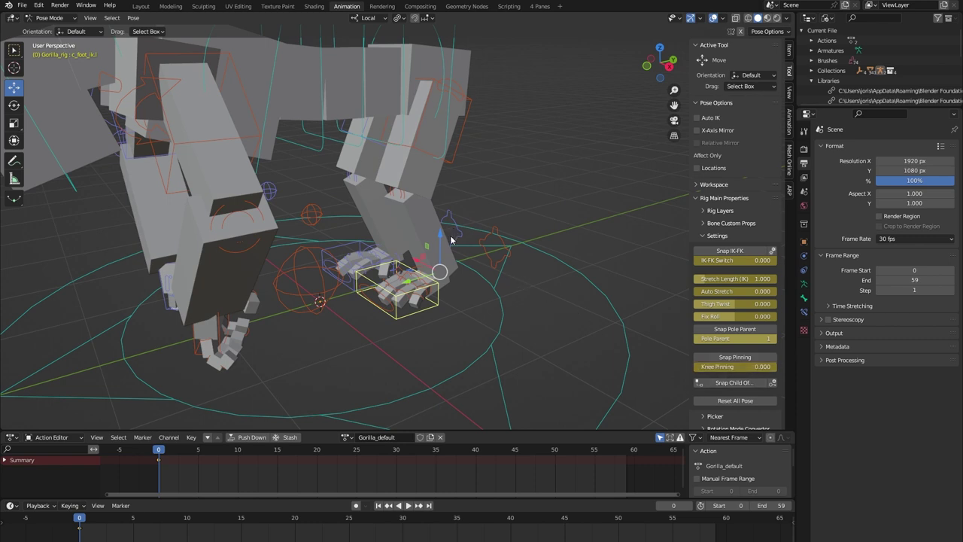
Try rotating the left foot's toe IK controller to bend the toes, and undo the rotation
scroll(398, 328, "up", 5)
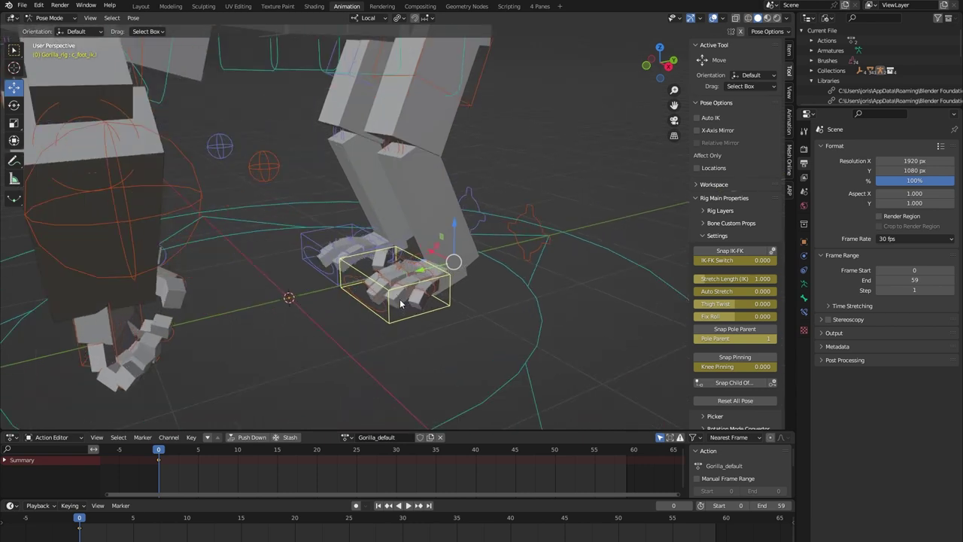
left_click(367, 292)
key("r")
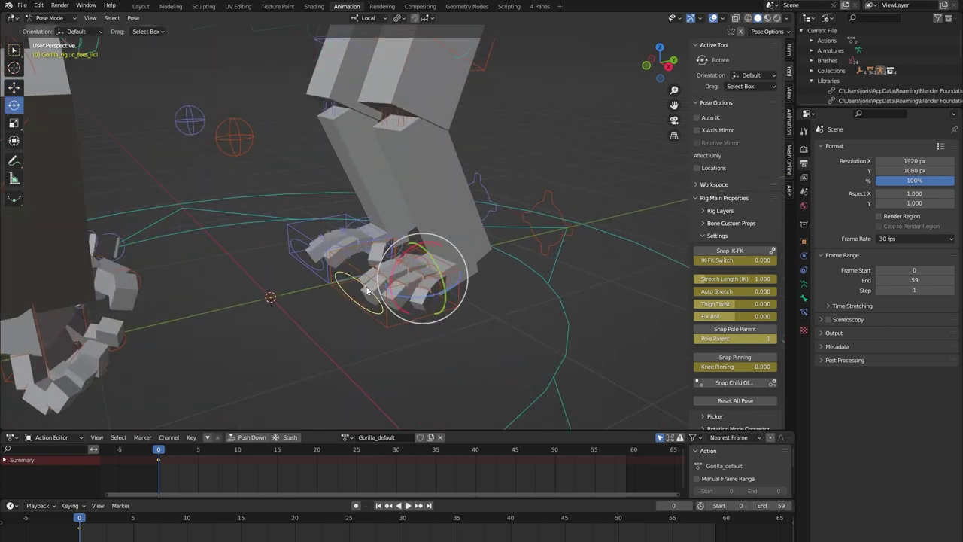
mouse_move(397, 268)
left_mouse_down()
mouse_move(388, 290)
mouse_move(396, 253)
left_mouse_up()
key("ctrl+z")
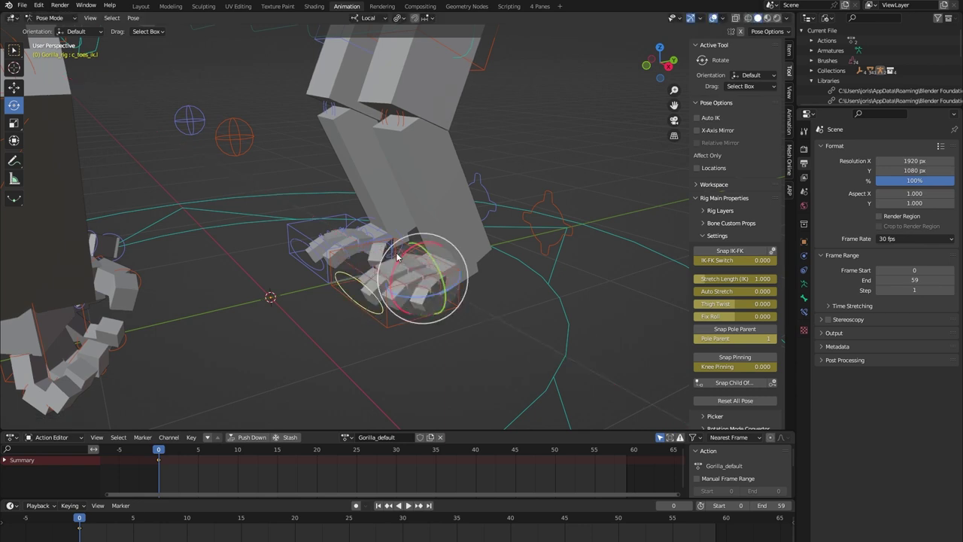
Try rotating the small controller above the left foot, near the ankle
left_click(568, 321)
middle_click_drag(505, 331, 459, 308)
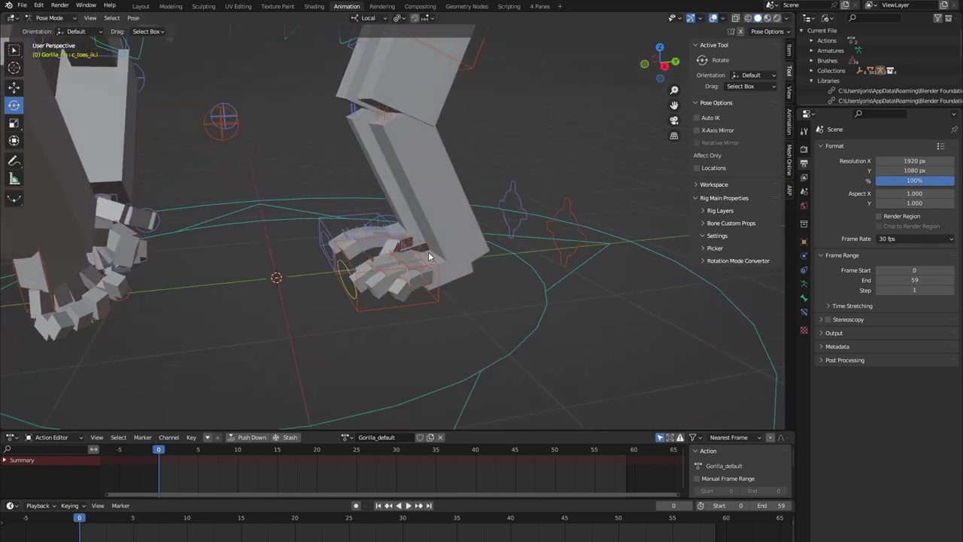
left_click(426, 239)
left_click_drag(401, 244, 408, 250)
Select the left foot roll cursor controller, hide it and undo the hiding
middle_click_drag(421, 259, 551, 207)
left_click(543, 222)
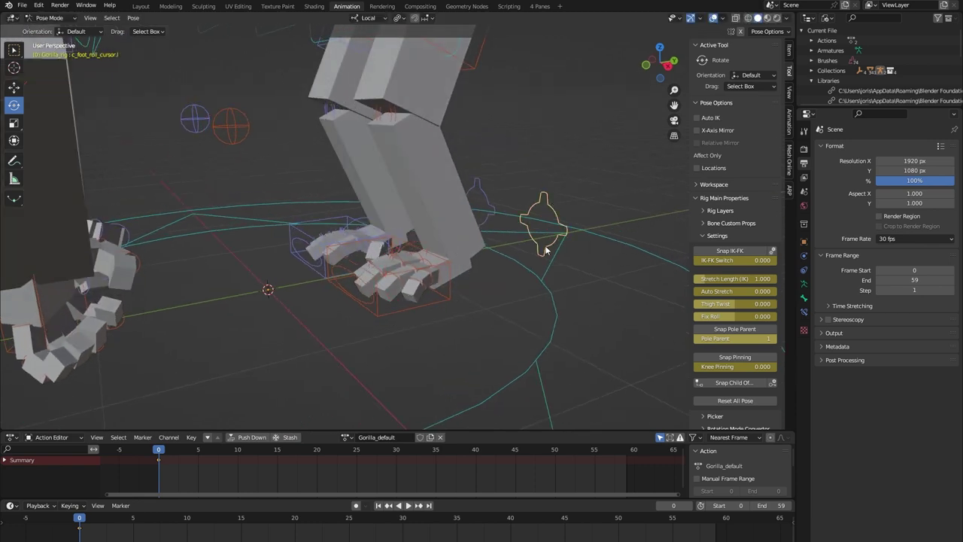
key("h")
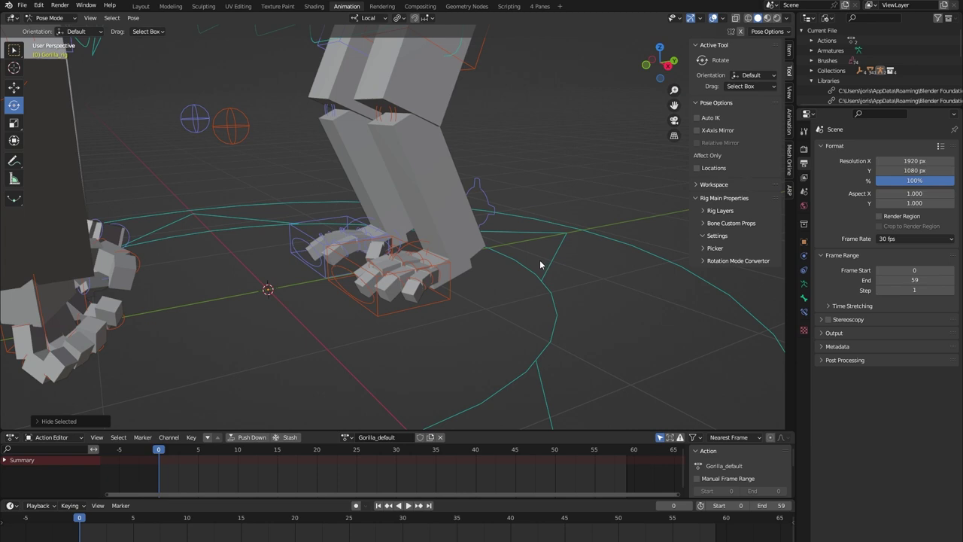
key("ctrl+z")
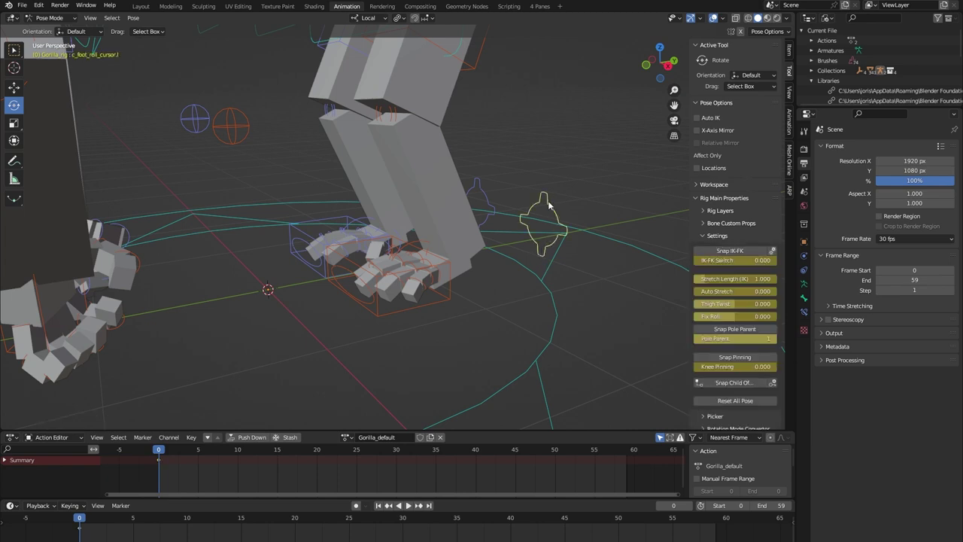
Try moving the left foot roll cursor in different directions to roll the foot, undoing each move, and clear the selection
key("w")
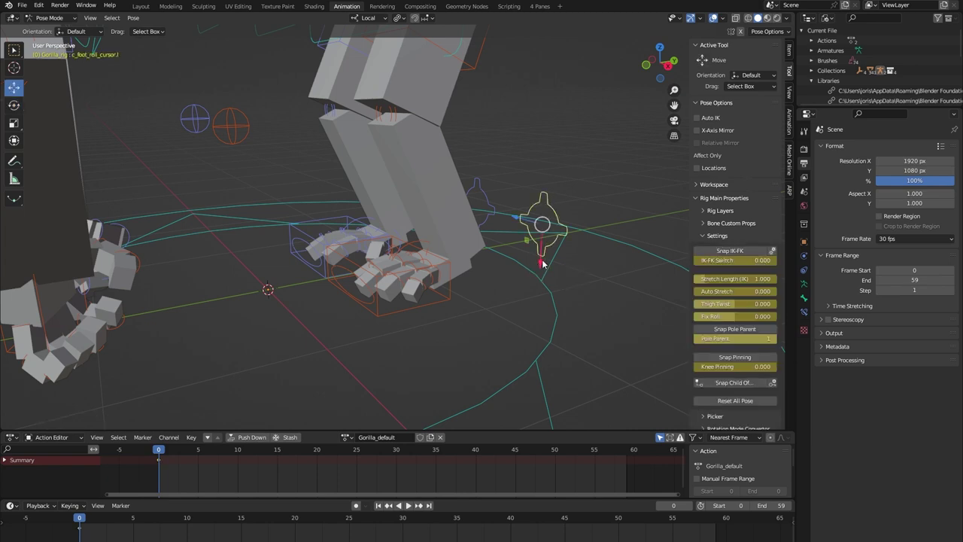
left_click_drag(541, 264, 503, 193)
key("ctrl+z")
middle_click_drag(489, 277, 521, 257)
left_click_drag(505, 221, 487, 239)
key("ctrl+z")
scroll(563, 191, "down", 3)
left_click(578, 191)
Try lifting the left hand IK controller to bend the front arm, and undo the move
scroll(576, 190, "down", 2)
middle_click_drag(563, 193, 517, 244, "shift")
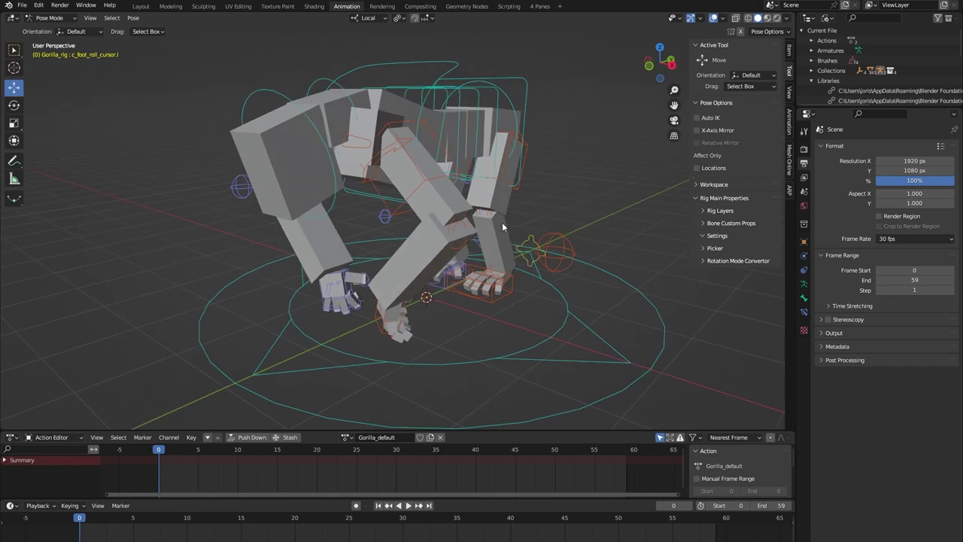
left_click(385, 311)
middle_click_drag(370, 347, 398, 337)
left_click_drag(402, 325, 422, 264)
key("ctrl+z")
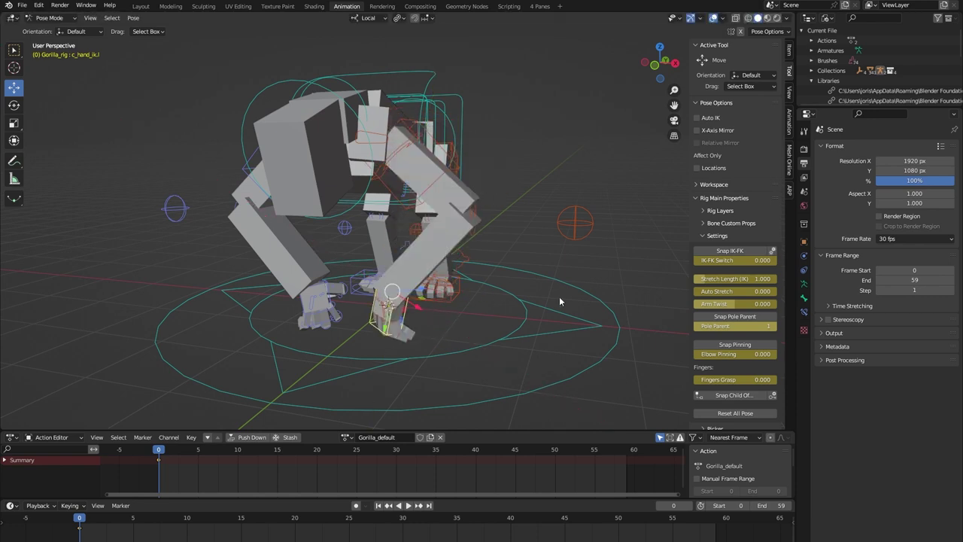
Snap the left arm to FK and try rotating its upper arm FK controller, undoing the rotation
left_click(709, 250)
left_click(426, 152)
key("r")
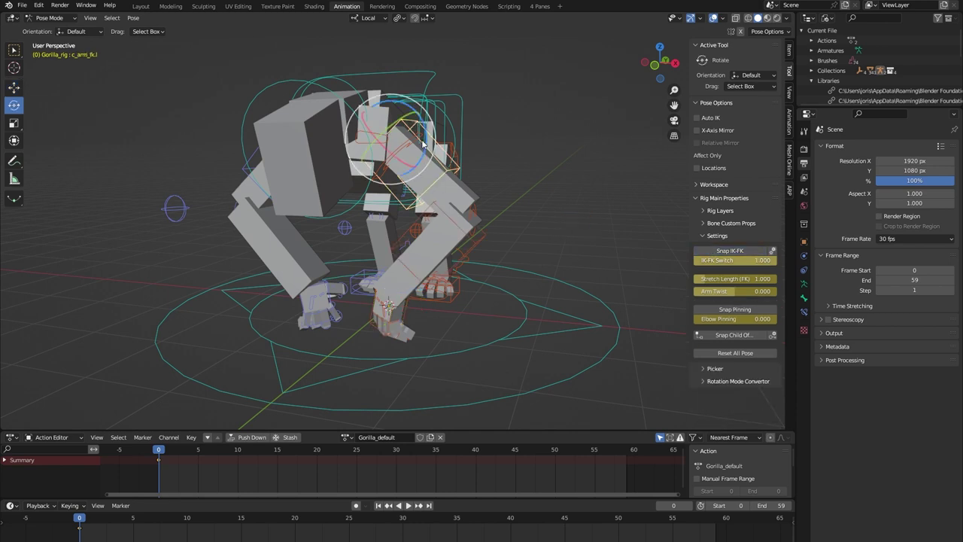
left_click_drag(408, 108, 368, 115)
key("ctrl+z")
Snap the left arm back to IK and set its hand controller's Auto Stretch to 1.000
left_click(745, 248)
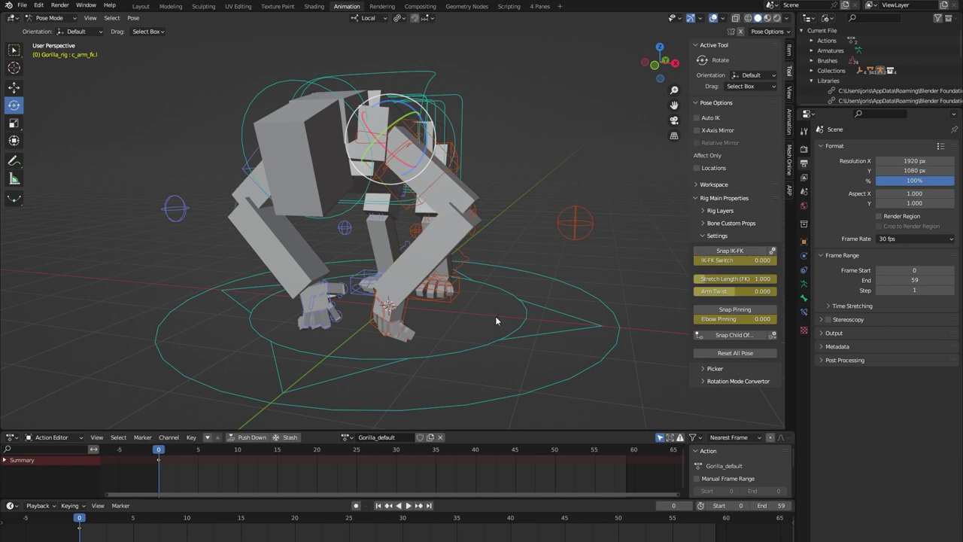
middle_click_drag(495, 316, 445, 331)
left_click(404, 305)
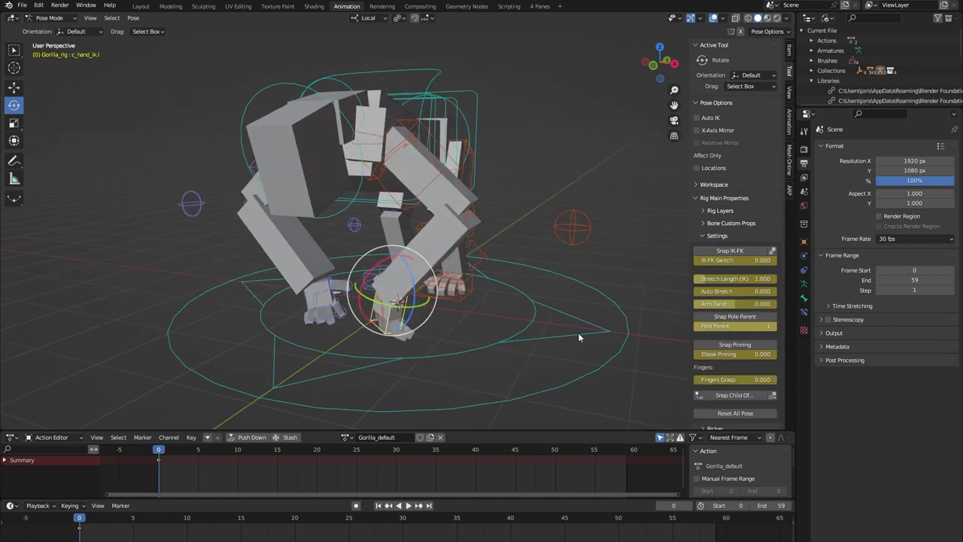
left_click(736, 292)
key("Return")
Try pulling the left hand IK controller far from the body to stretch the arm, and cancel the move
middle_click_drag(374, 316, 414, 316)
key("shift+space")
key("g")
scroll(391, 326, "down", 2)
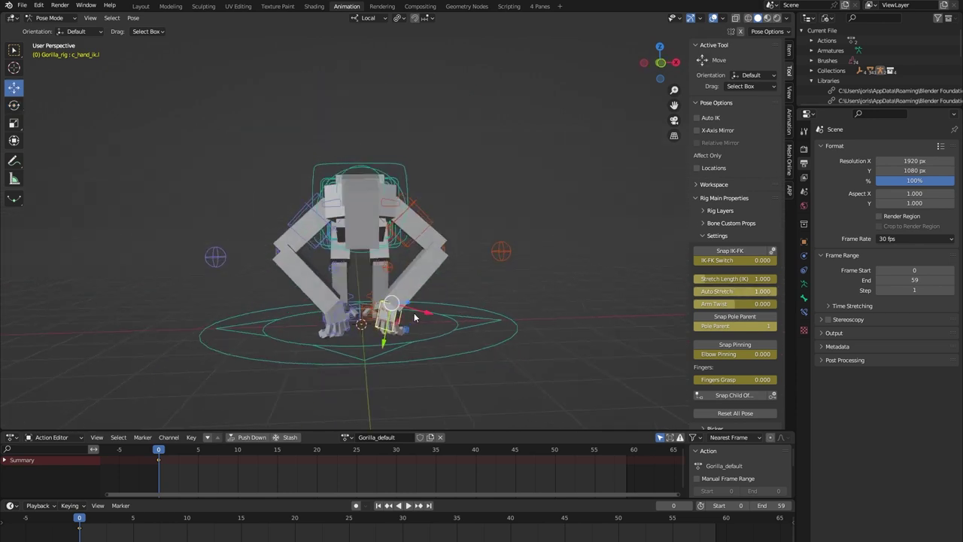
key("g")
key("shift+z")
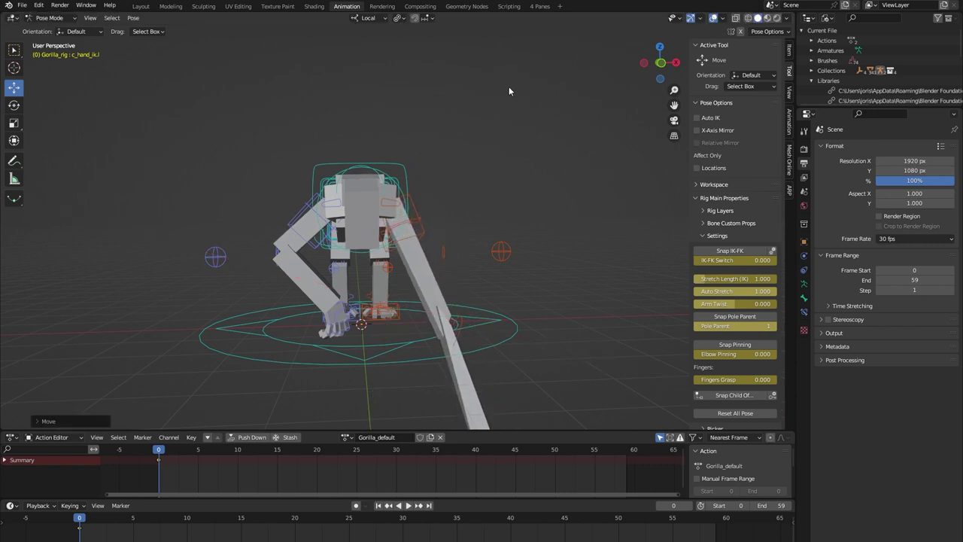
right_click(508, 87)
Set the left hand controller's Auto Stretch to 0
middle_click_drag(484, 172, 476, 179)
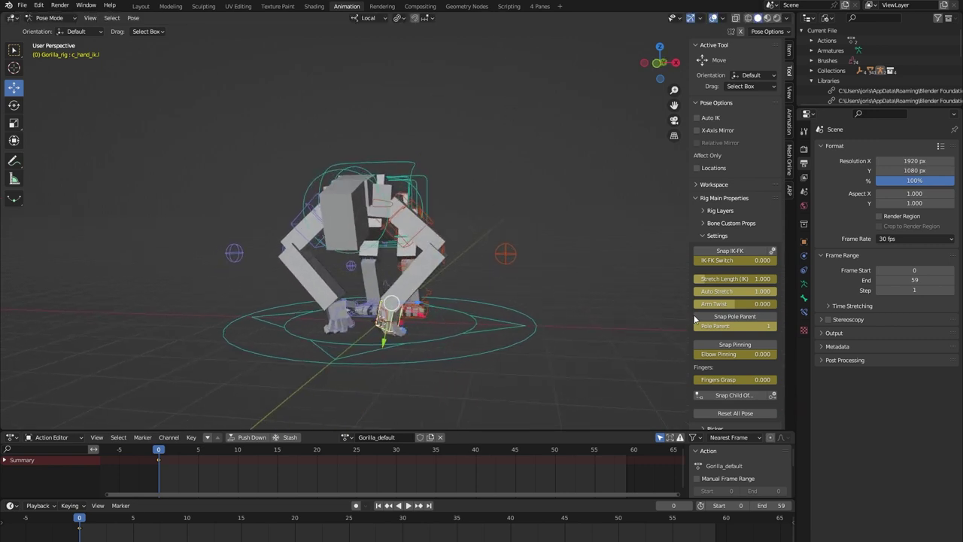
left_click(737, 293)
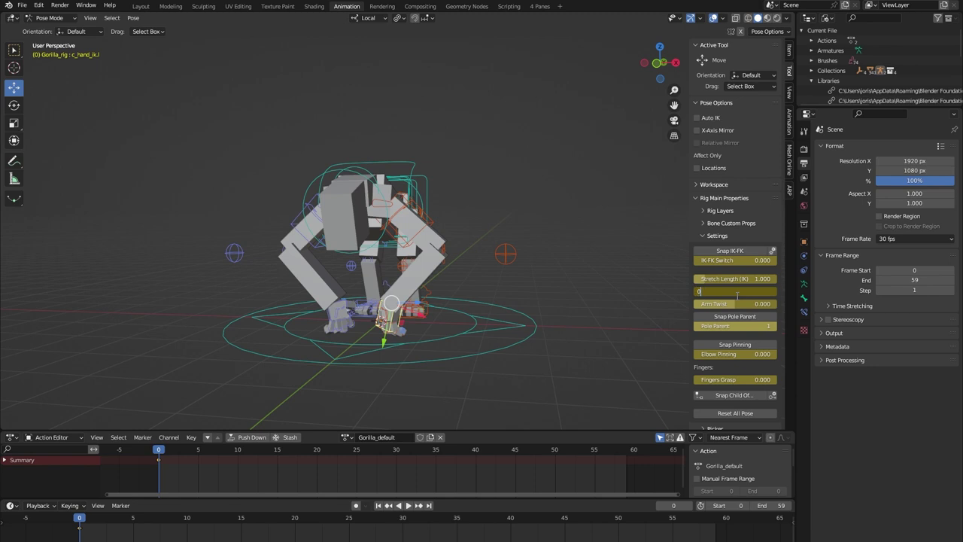
key("Return")
Try out the left arm's Arm Twist slider and undo the change
scroll(403, 283, "up", 2)
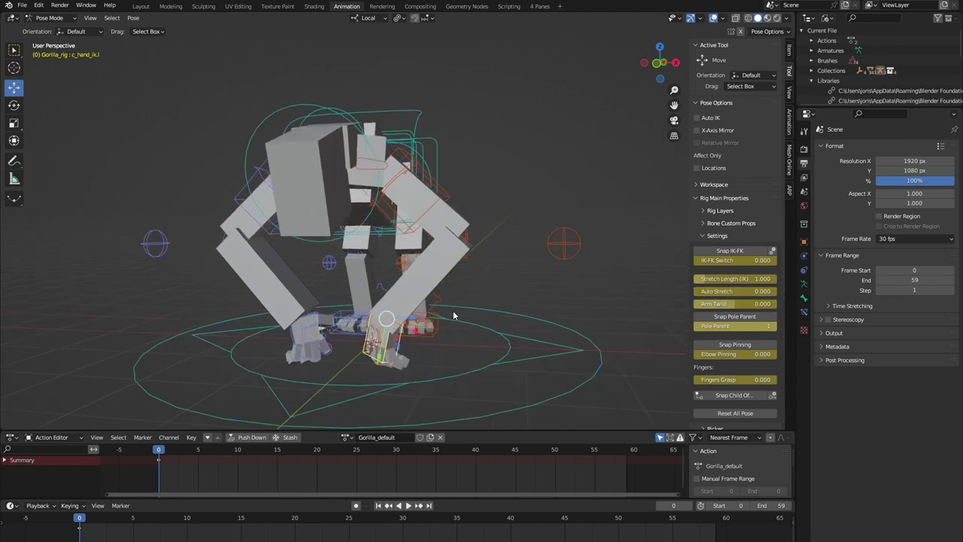
middle_click_drag(448, 306, 432, 319)
mouse_move(714, 308)
left_mouse_down()
mouse_move(692, 308)
mouse_move(723, 303)
left_mouse_up()
key("ctrl+z")
Try moving the left hand IK controller to see how the elbow follows, and undo the move
middle_click_drag(670, 349, 405, 252)
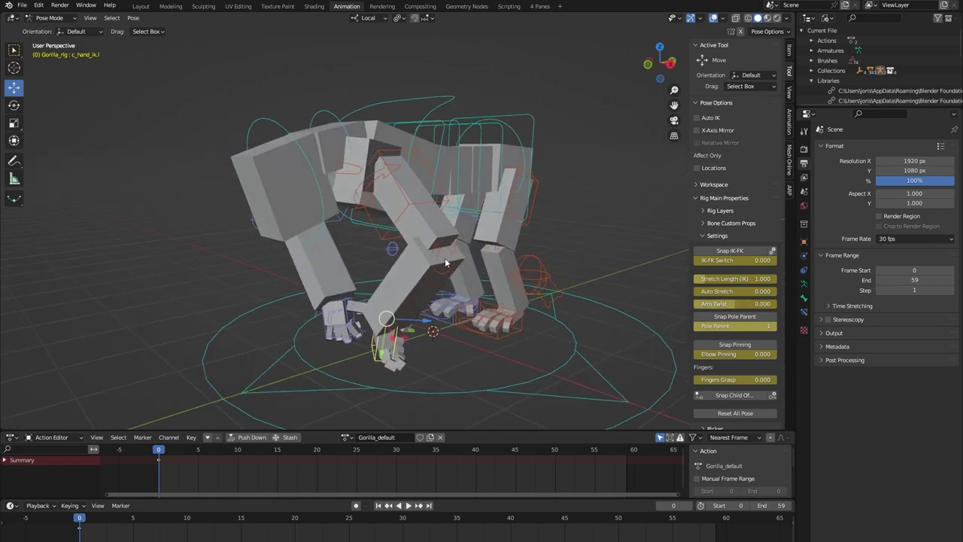
middle_click_drag(387, 322, 402, 350)
mouse_move(401, 352)
left_mouse_down()
mouse_move(388, 342)
mouse_move(440, 361)
mouse_move(425, 282)
mouse_move(407, 276)
mouse_move(470, 279)
left_mouse_up()
key("ctrl+z")
Try out the left arm's Elbow Pinning at 1.000 while moving the hand IK controller, and set it back to 0.000
left_click(749, 354)
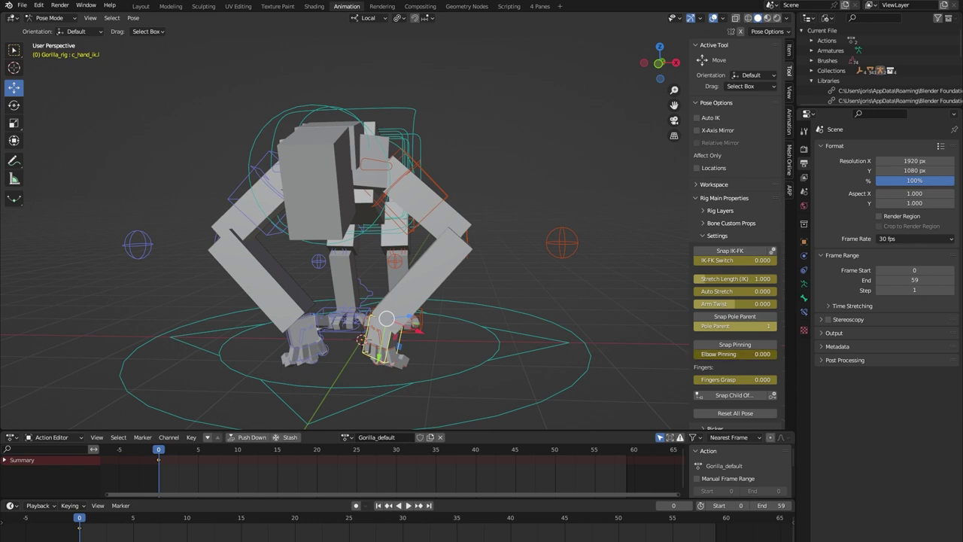
type("1")
key("Return")
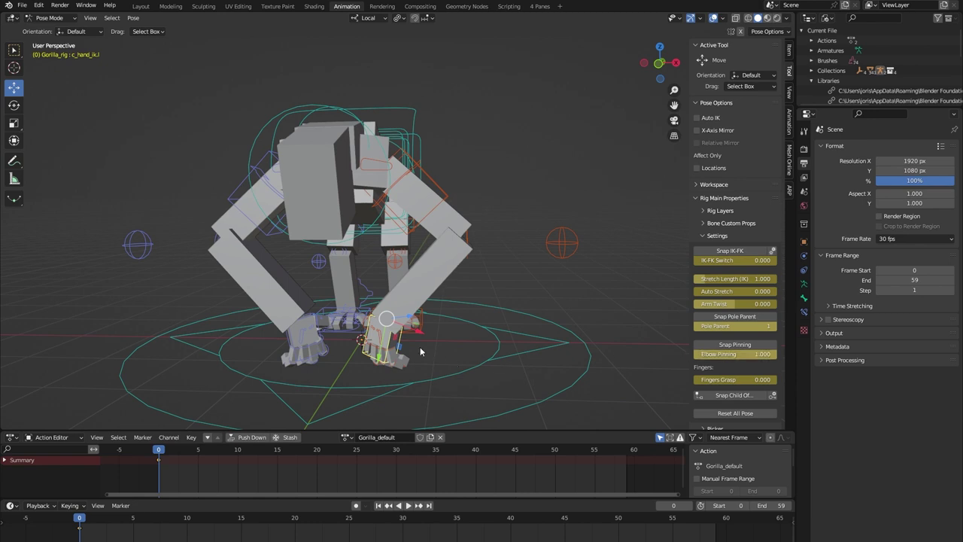
left_click_drag(396, 350, 380, 296)
right_click(380, 296)
double_click(753, 357)
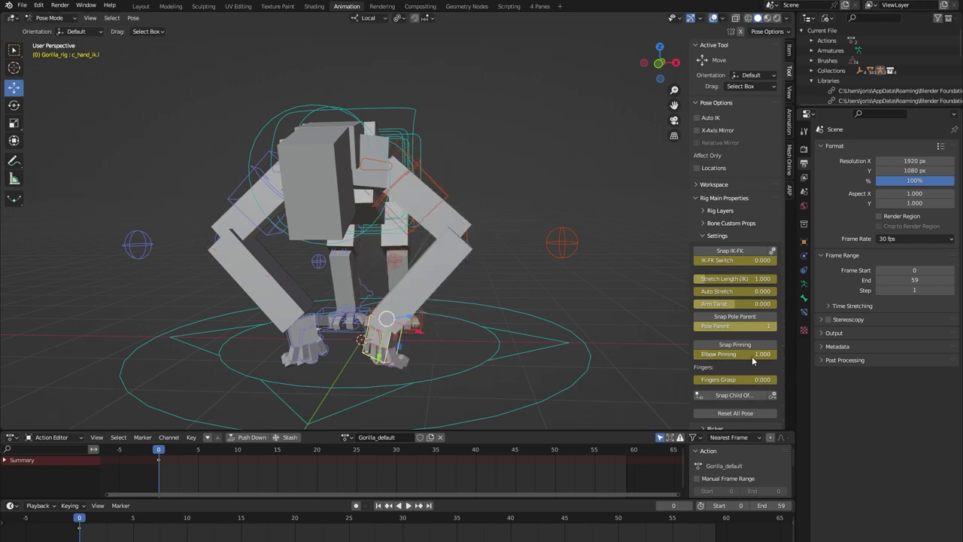
key("Return")
Try out the left hand's Fingers Grasp slider and reset it to its default value
middle_click_drag(549, 339, 390, 346)
scroll(483, 351, "up", 3)
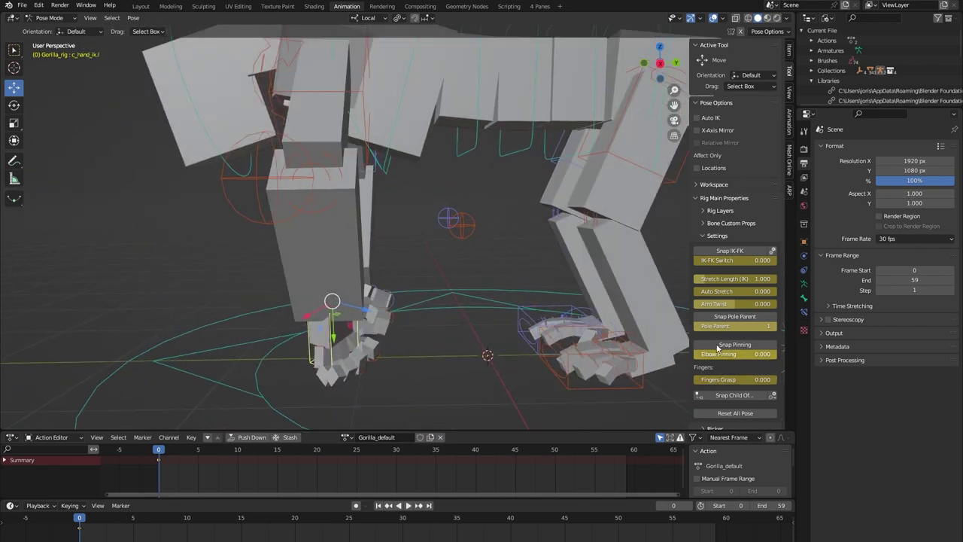
mouse_move(719, 379)
left_mouse_down()
mouse_move(689, 379)
mouse_move(715, 382)
left_mouse_up()
key("BackSpace")
scroll(324, 281, "down", 3)
middle_click_drag(255, 277, 318, 283)
scroll(304, 252, "down", 4)
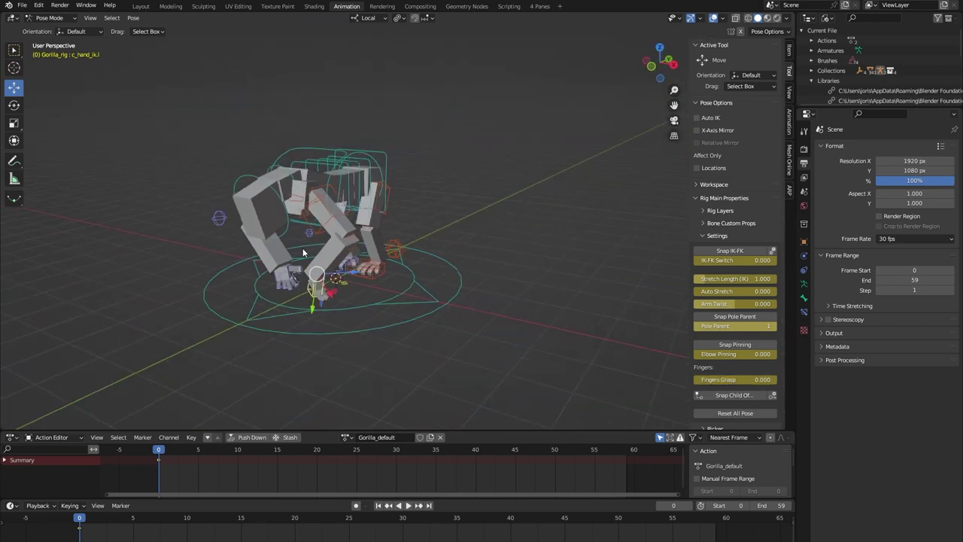
middle_click_drag(332, 239, 409, 256, "shift")
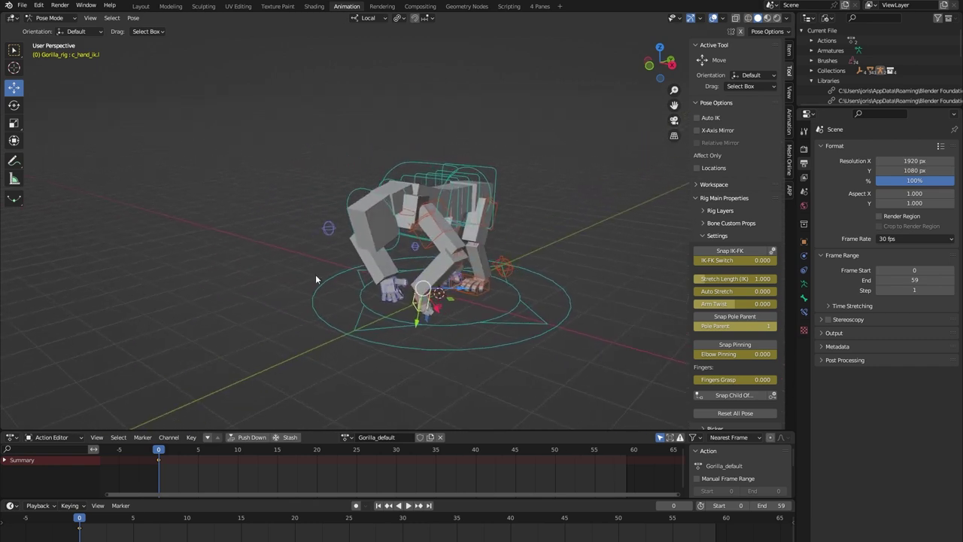